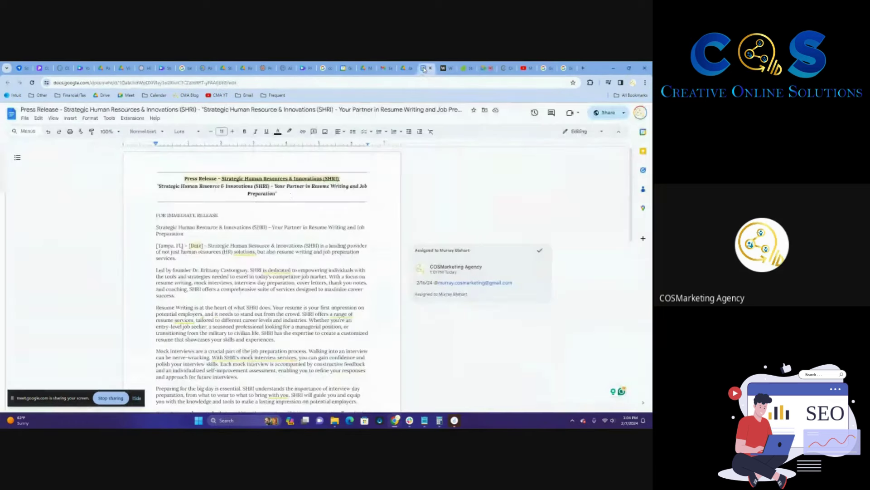
Delete the stray quotation mark from the document title
drag(78, 401, 575, 407)
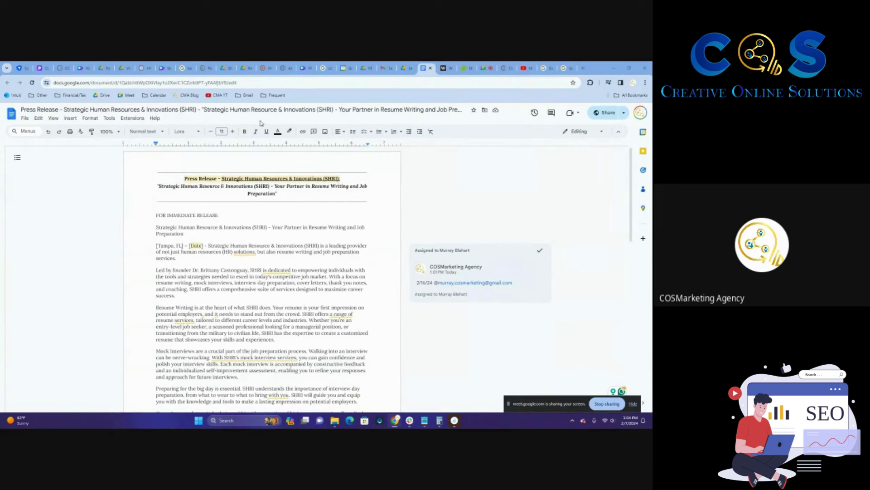
click(204, 110)
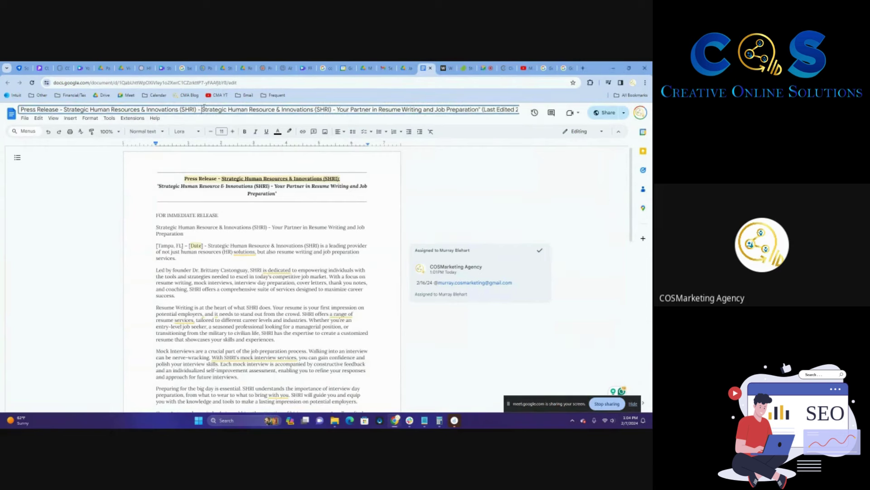
key(BackSpace)
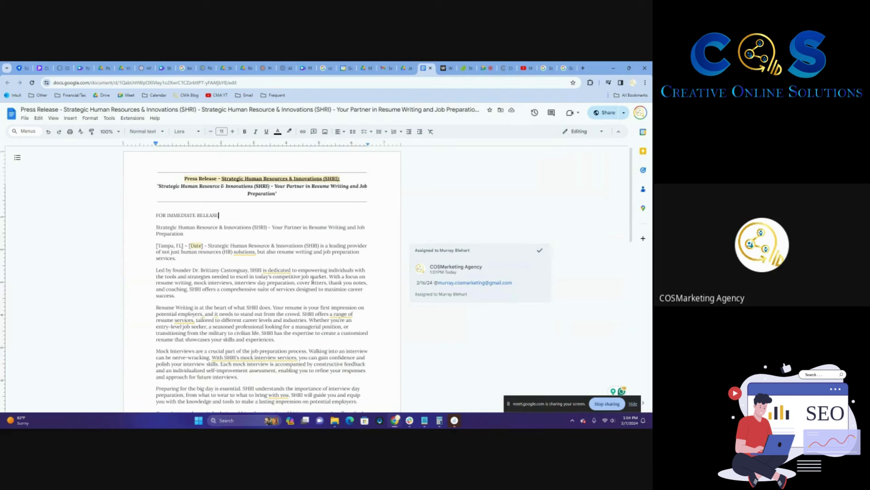
Select and copy the whole press release body text
click(341, 210)
key(ctrl+shift+End)
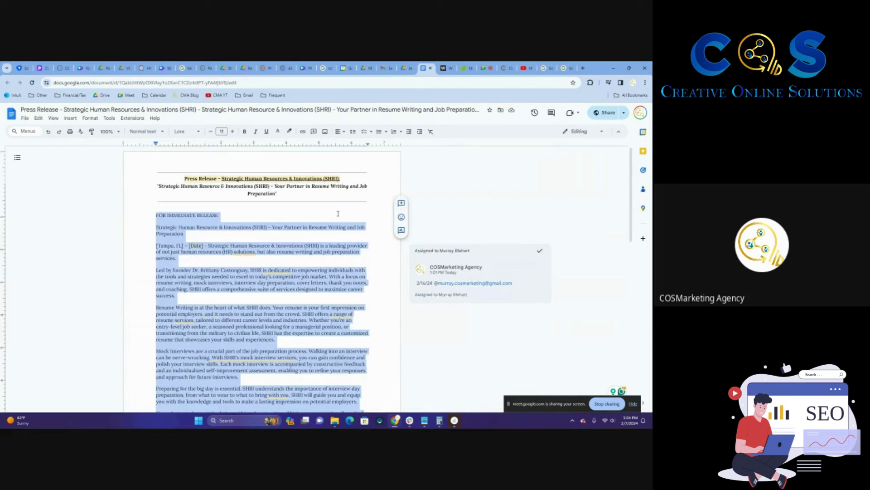
click(313, 213)
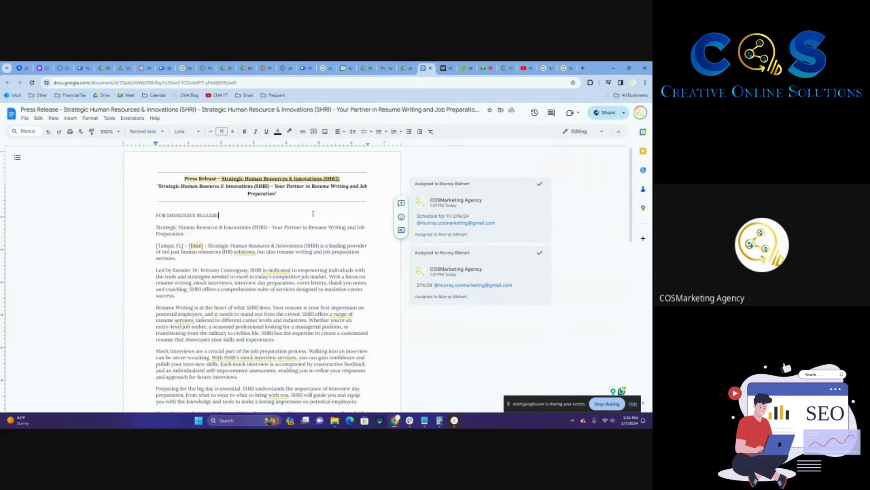
Count the pasted press release in WordCounter (517 words, 3,474 characters), then clear the box
click(444, 68)
click(317, 204)
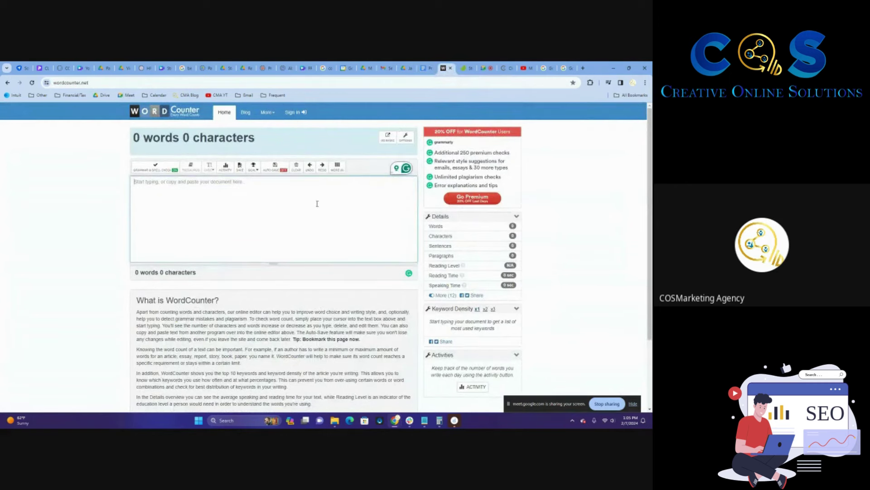
key(ctrl+v)
scroll(297, 240, up, 1)
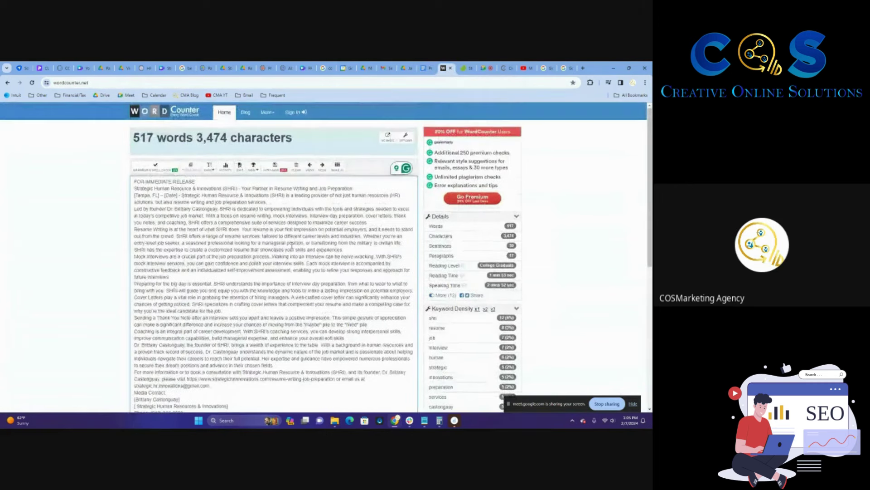
key(ctrl+a)
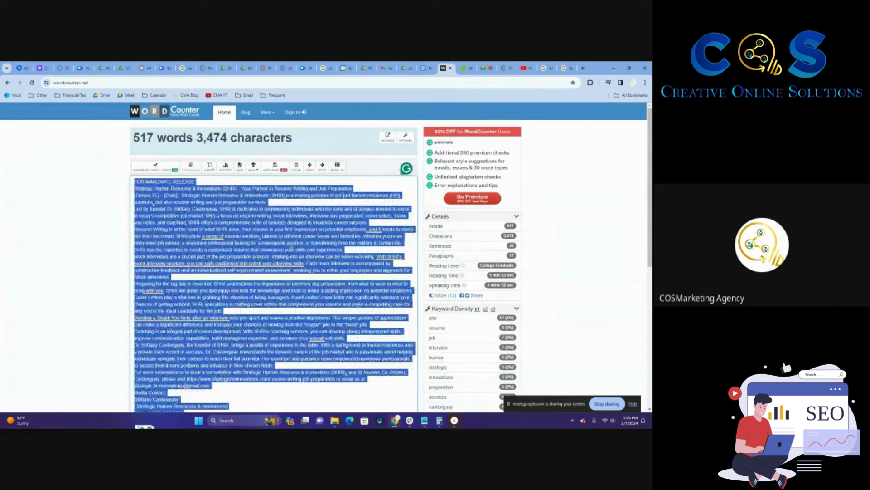
key(BackSpace)
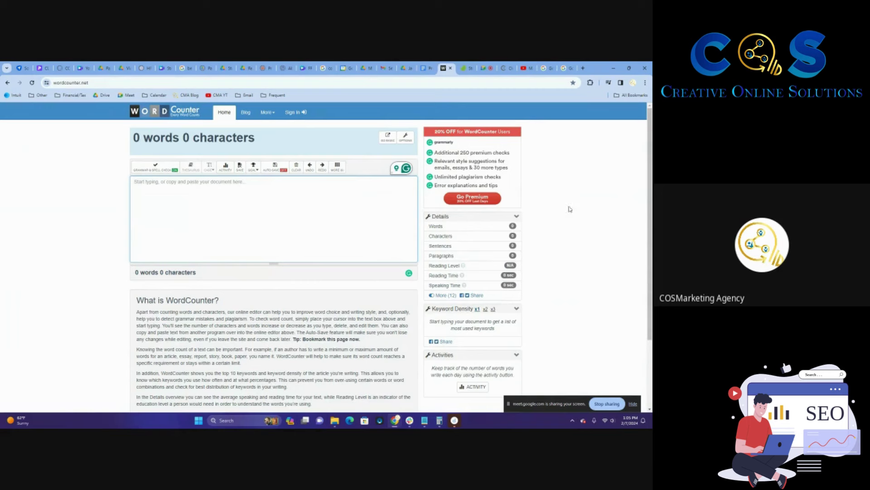
click(426, 69)
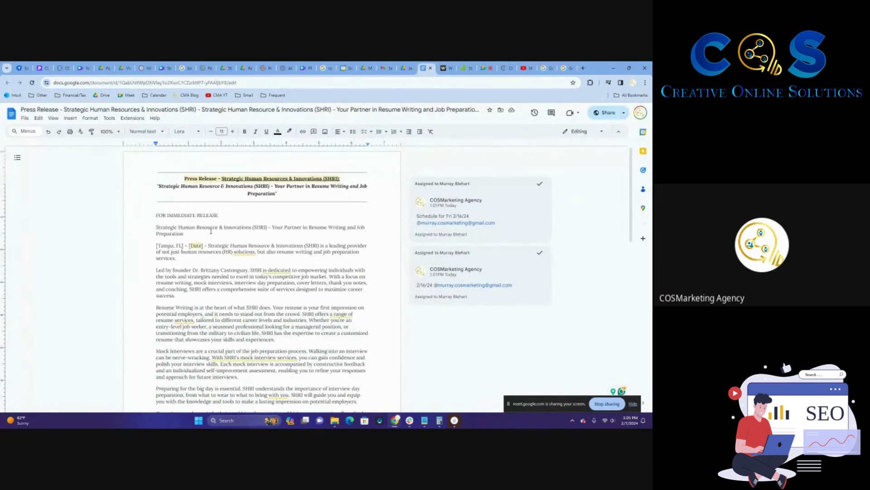
Remove the extra space after '[' in the Media Contact company name
scroll(205, 231, down, 1)
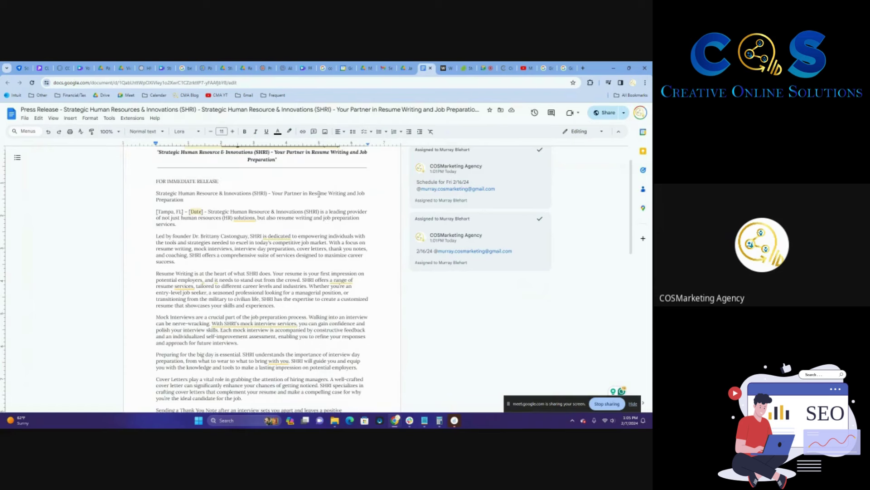
scroll(264, 170, up, 1)
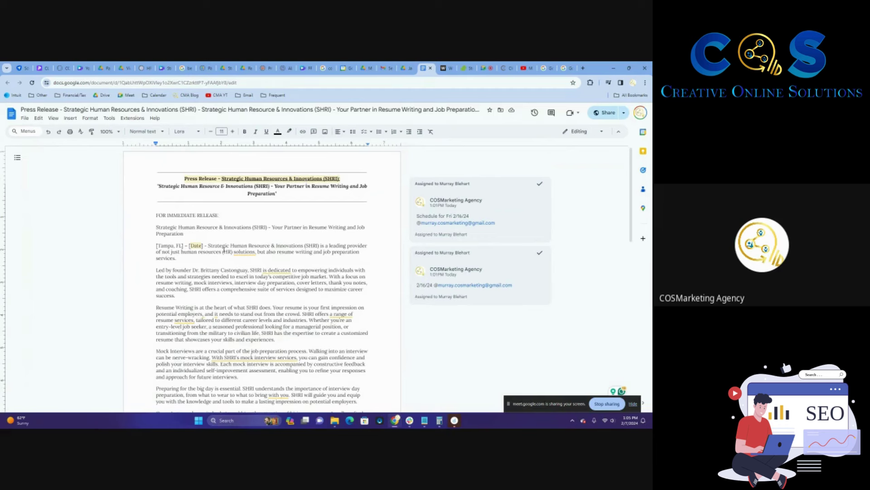
scroll(226, 247, down, 2)
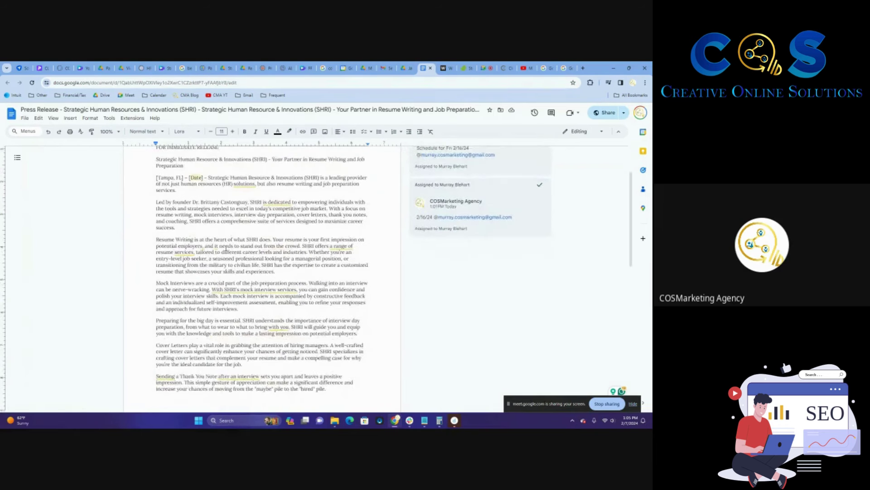
scroll(214, 236, down, 3)
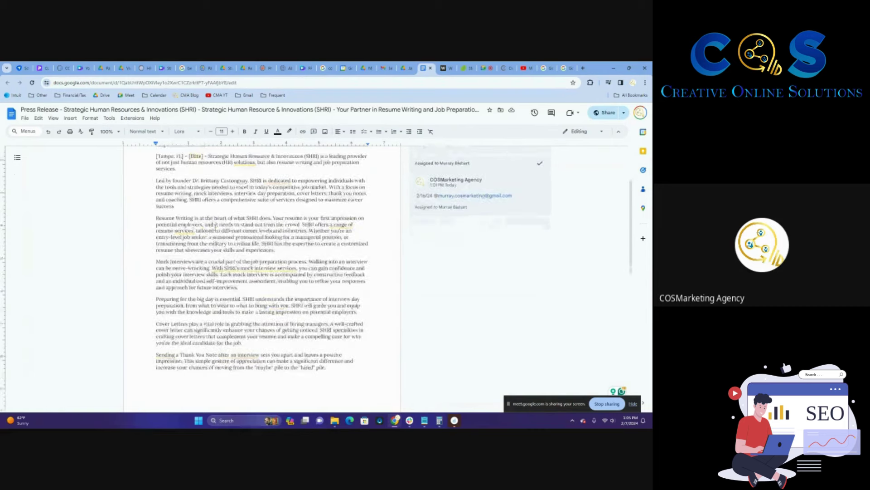
scroll(215, 228, down, 2)
scroll(222, 236, up, 6)
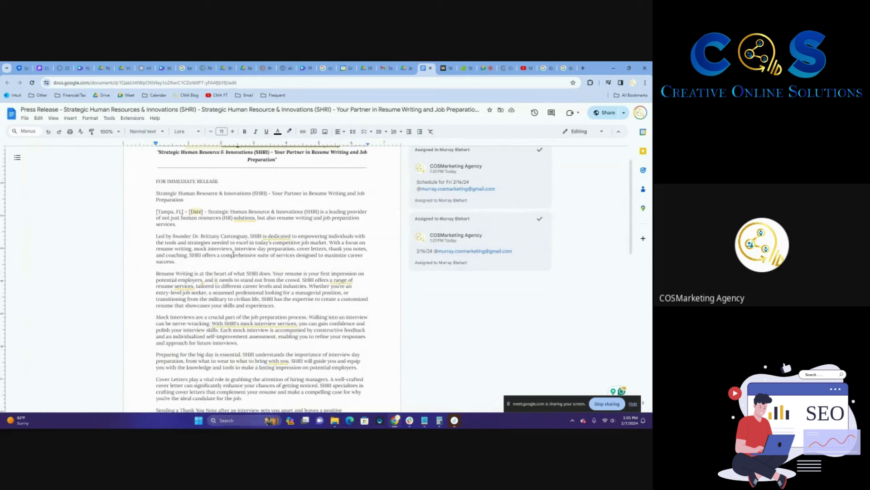
scroll(233, 255, down, 1)
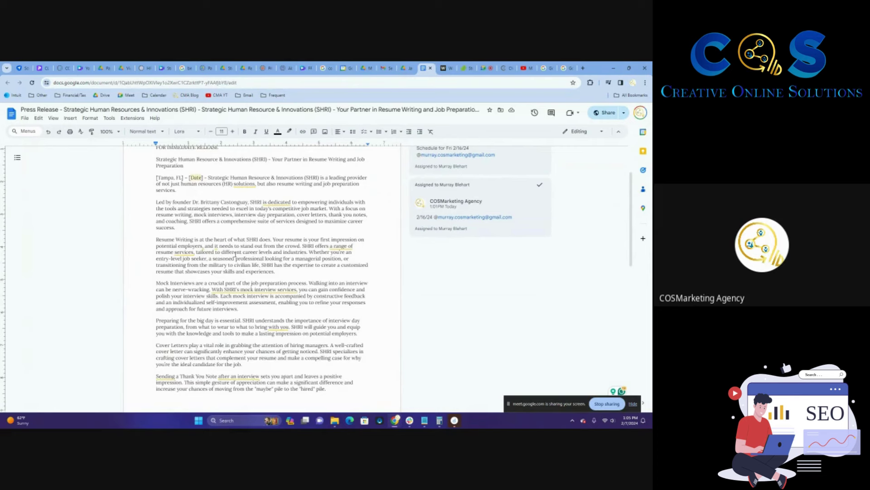
scroll(235, 254, down, 1)
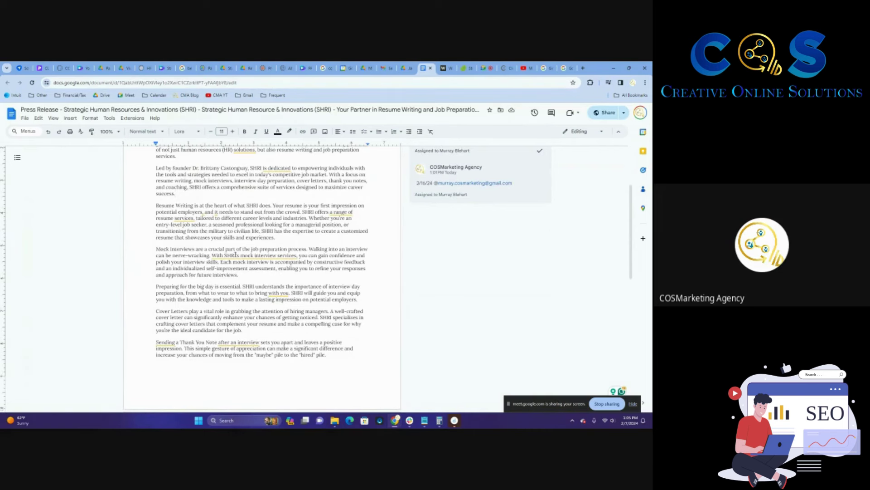
scroll(235, 255, down, 2)
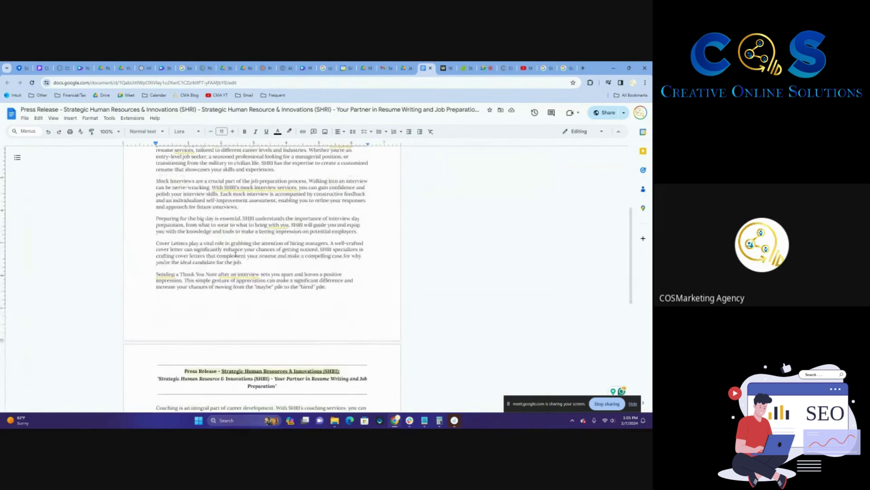
scroll(235, 255, down, 3)
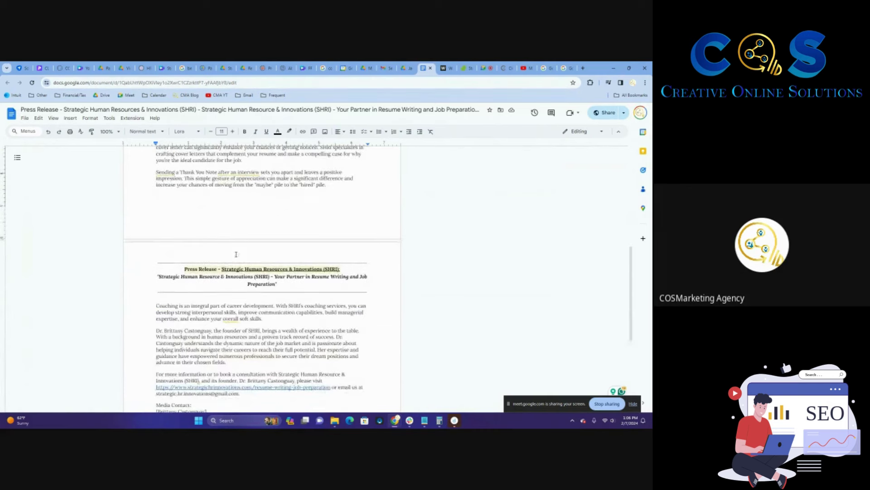
scroll(236, 255, down, 1)
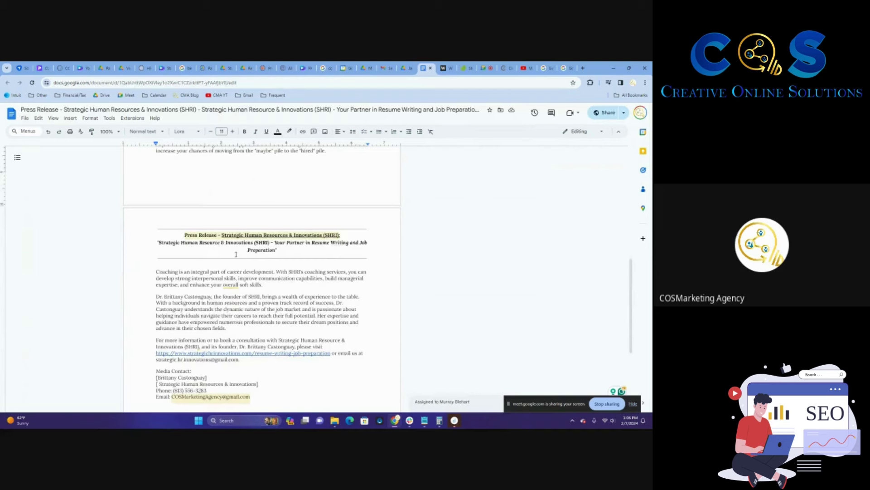
scroll(236, 254, down, 2)
click(159, 315)
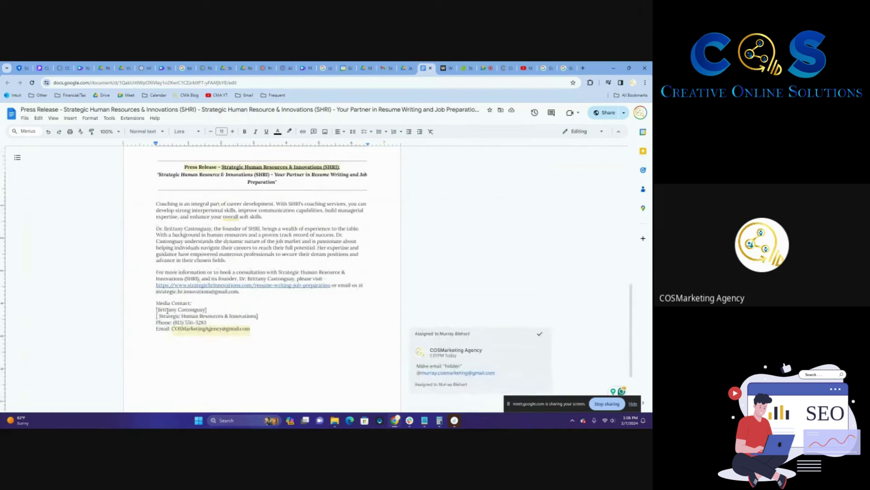
key(BackSpace)
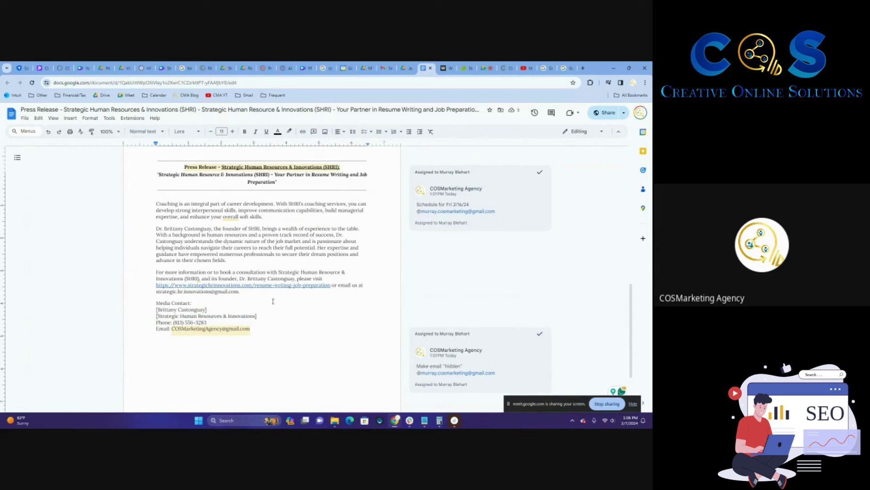
scroll(275, 302, down, 3)
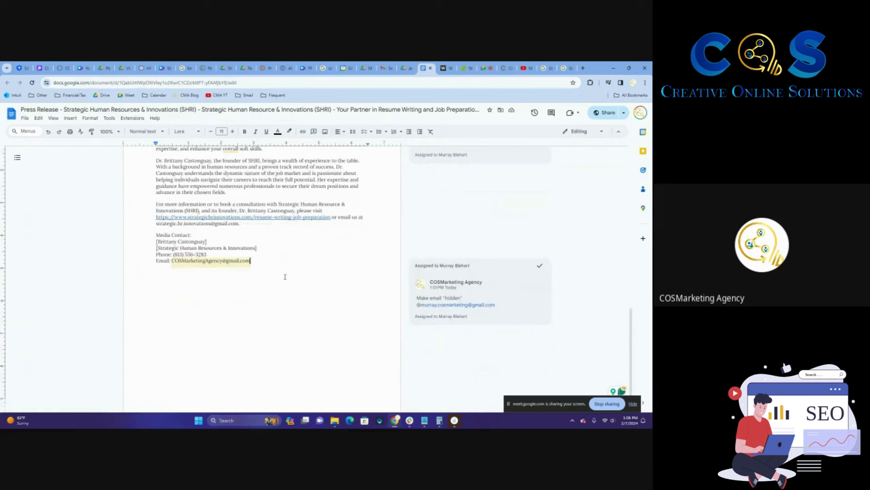
scroll(285, 276, up, 6)
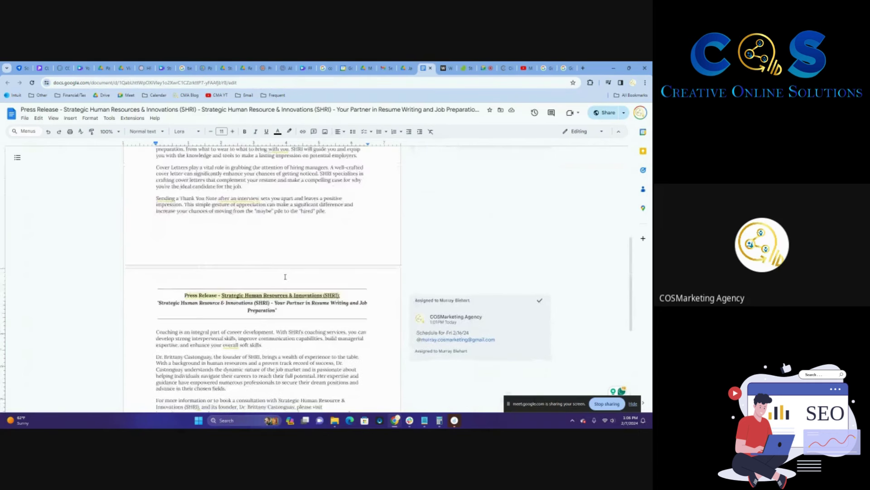
scroll(285, 276, down, 3)
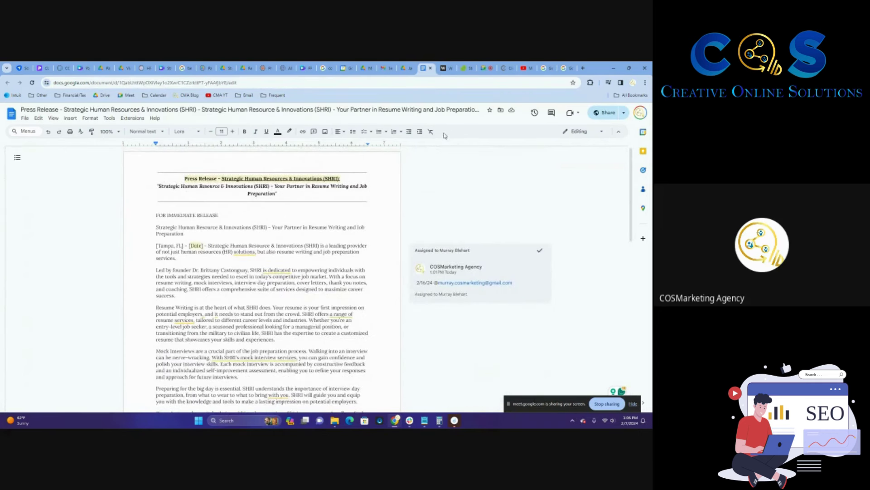
Show the Jan/Feb 2024 Press Releases folder in Google Drive, scrolled to the top
click(404, 68)
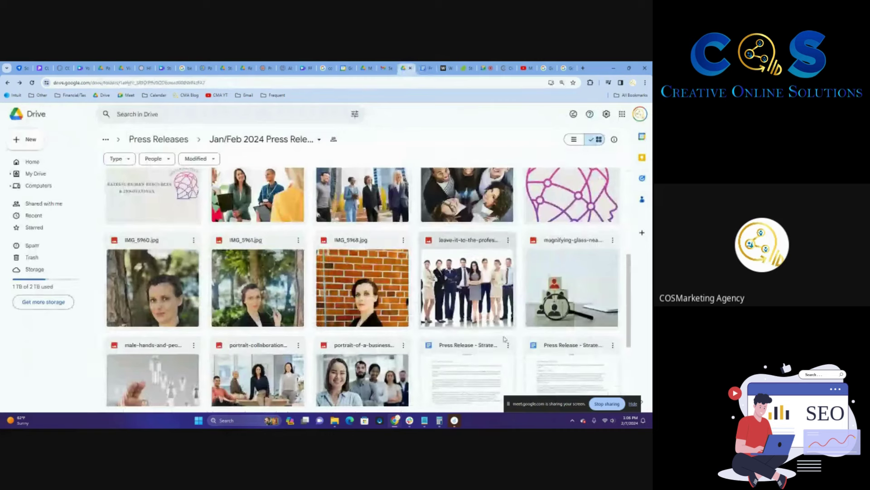
drag(545, 404, 58, 116)
scroll(341, 229, up, 2)
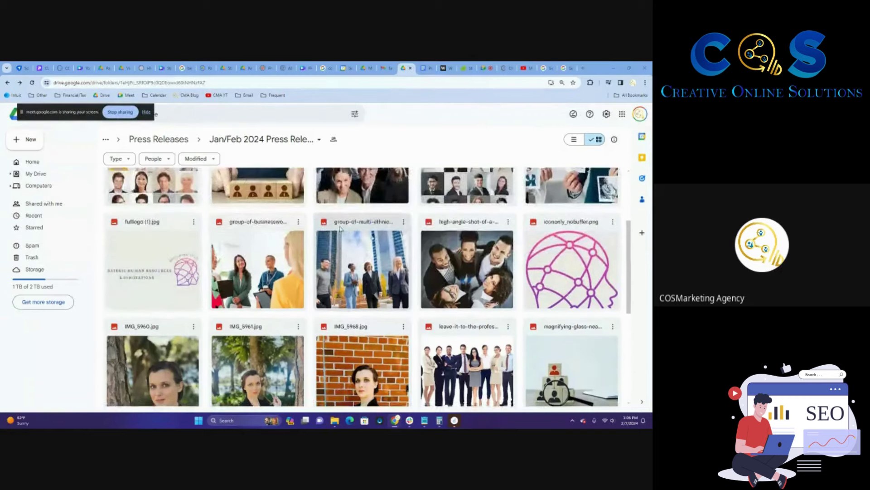
scroll(341, 229, up, 3)
scroll(341, 306, down, 5)
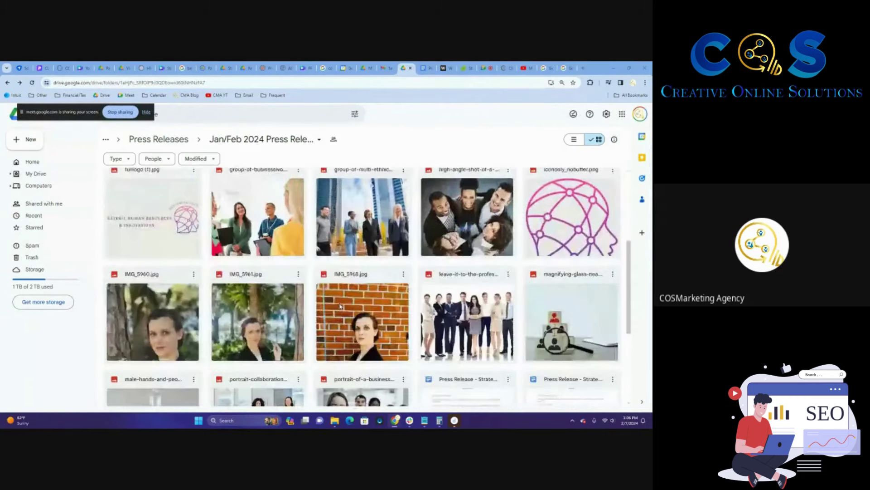
scroll(341, 306, down, 4)
scroll(341, 306, up, 8)
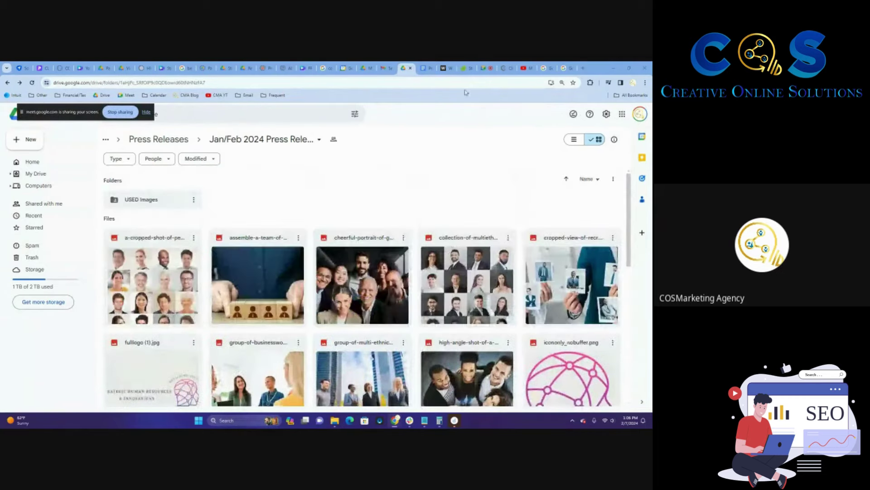
Search Envato Elements for 'employee' stock photos, then return to the press release
click(464, 68)
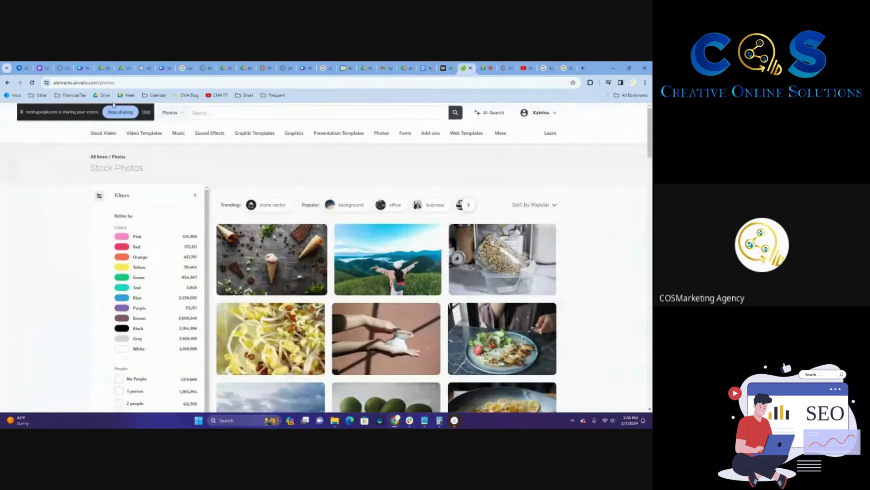
drag(113, 106, 622, 112)
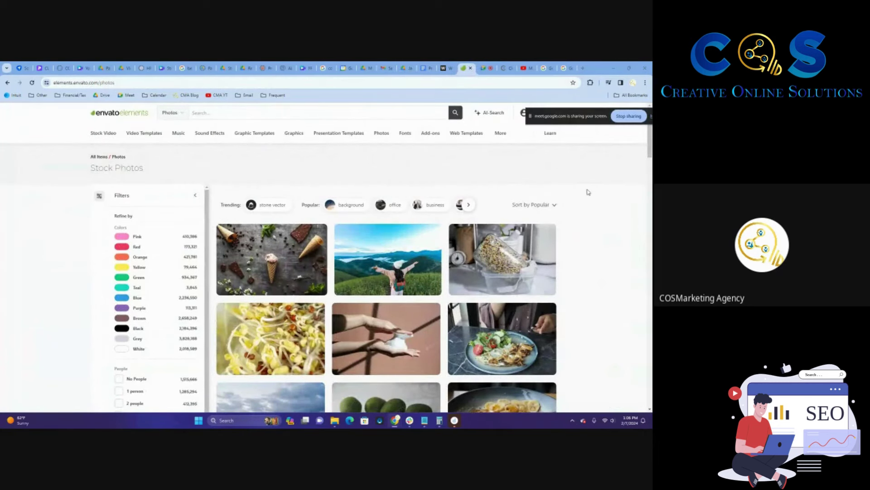
click(149, 83)
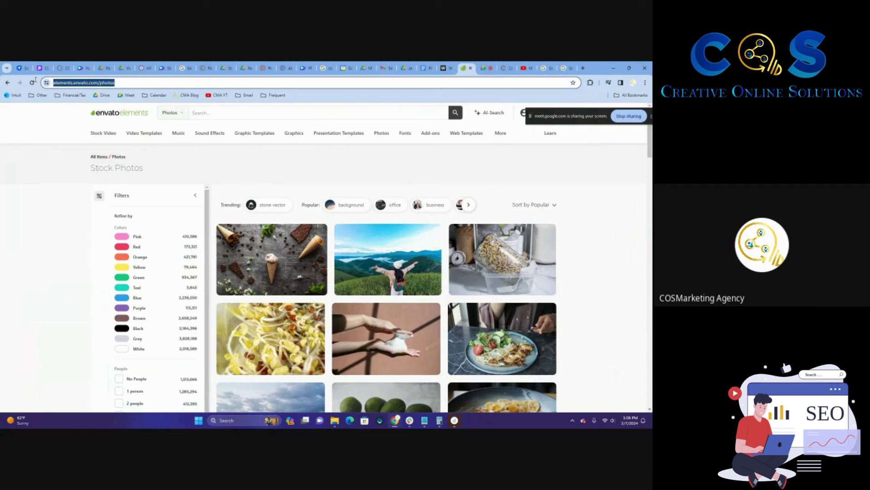
mouse_move(107, 133)
click(614, 279)
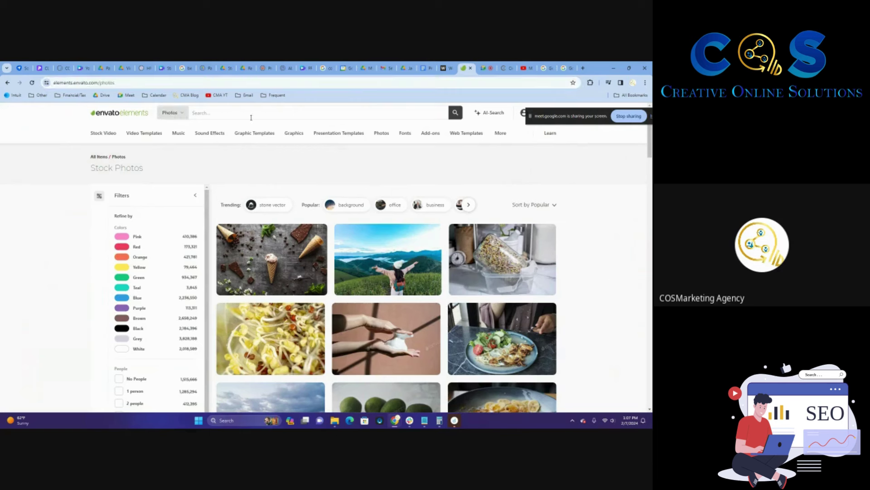
mouse_move(295, 126)
text(employee)
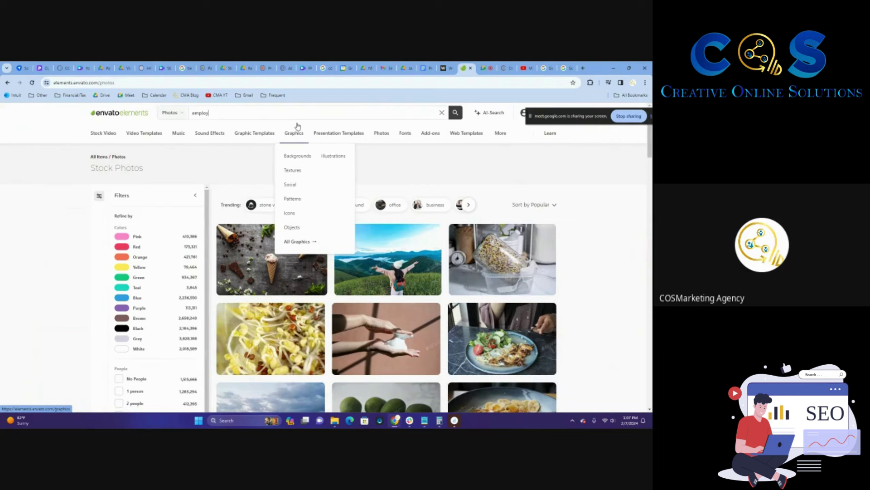
key(Return)
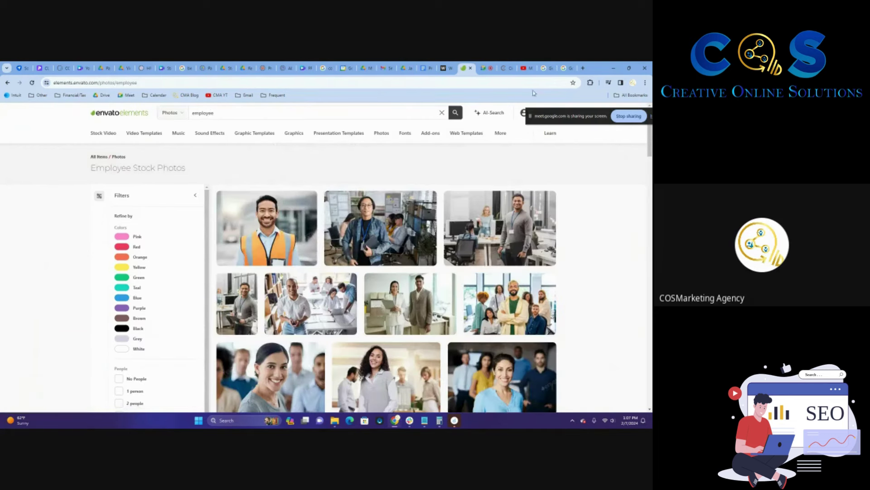
click(433, 67)
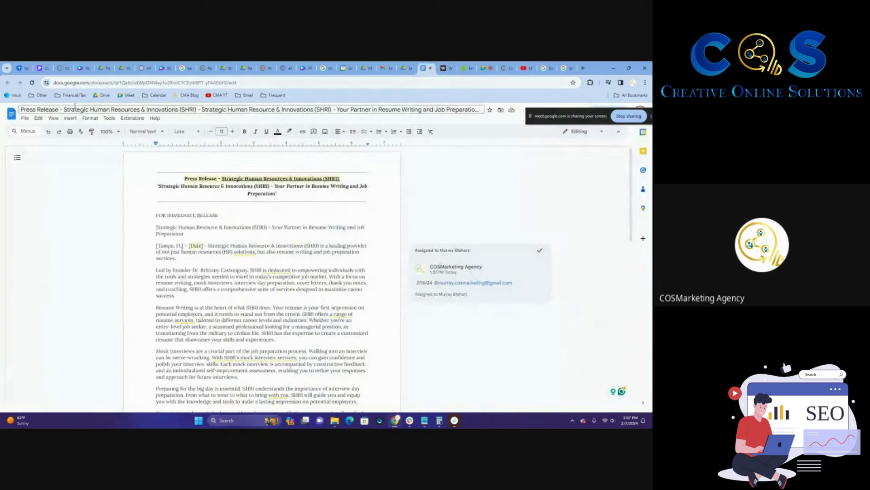
Leave the document title as it is and switch to the WordCounter page
drag(335, 110, 435, 114)
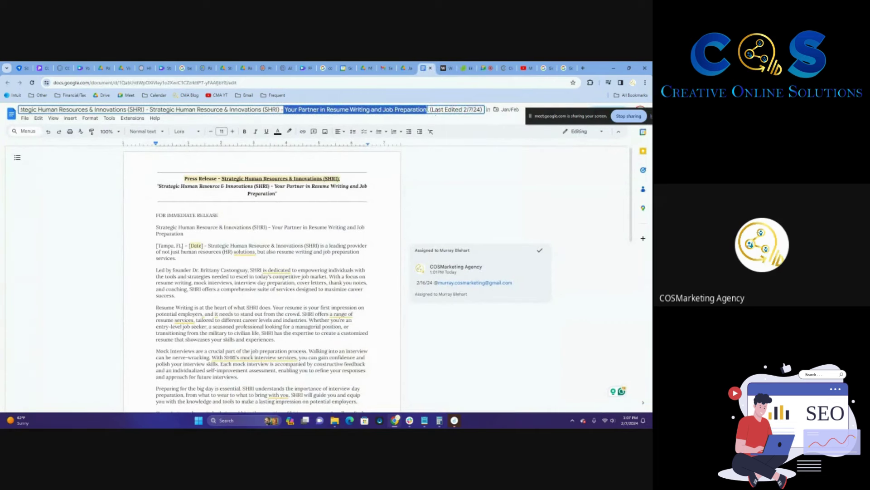
key(Return)
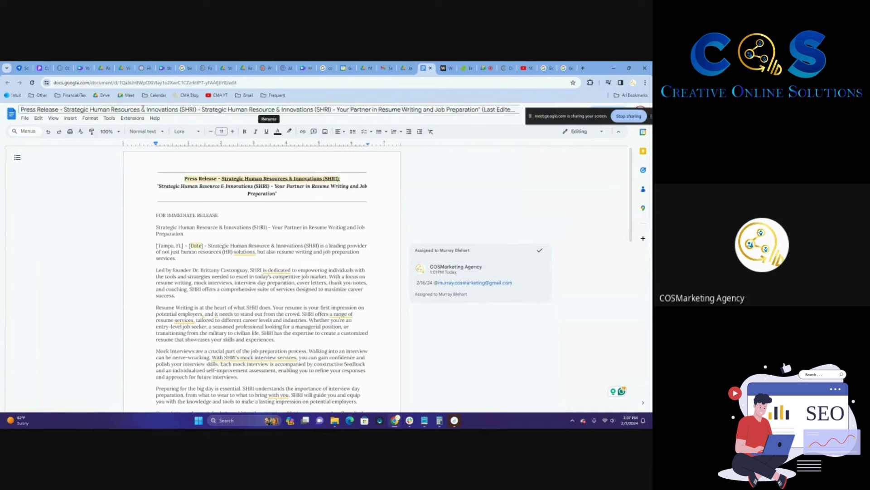
click(200, 110)
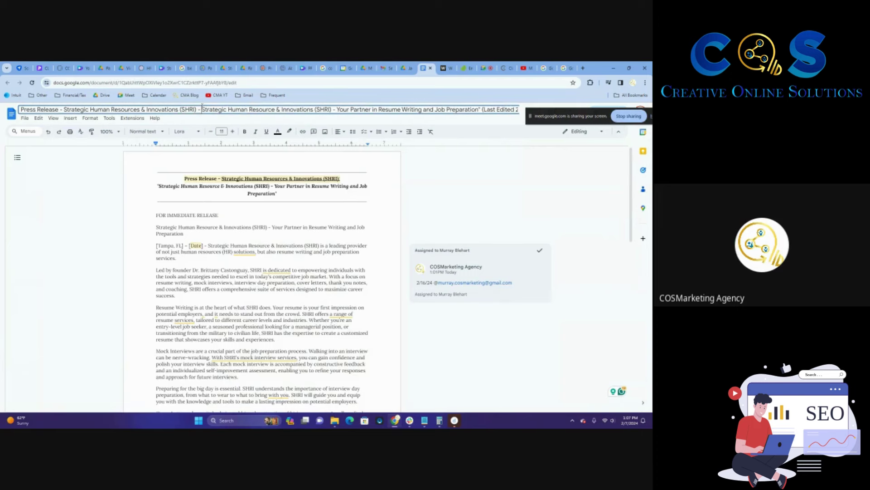
click(444, 68)
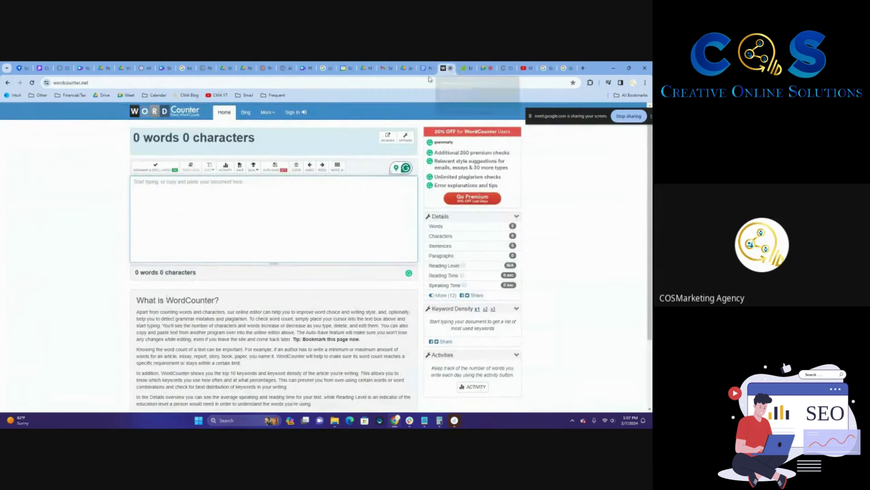
Open the second and third employee result photos in new tabs
click(459, 68)
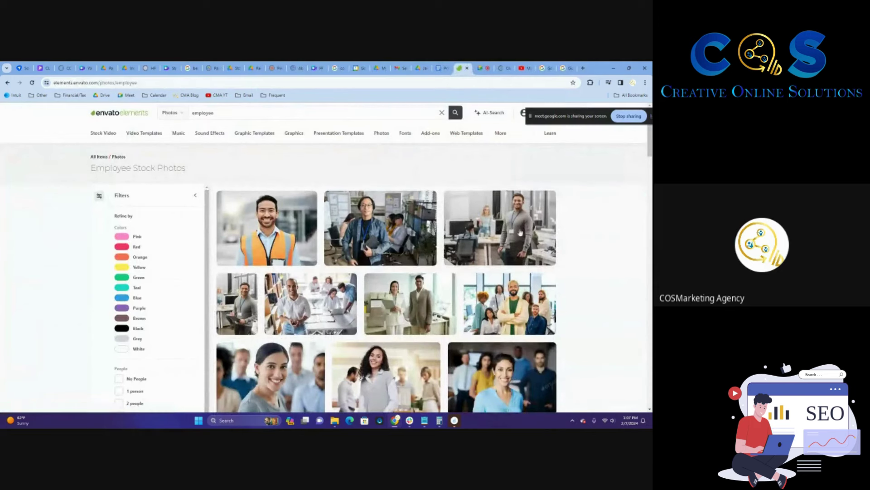
right_click(407, 214)
click(435, 221)
right_click(476, 222)
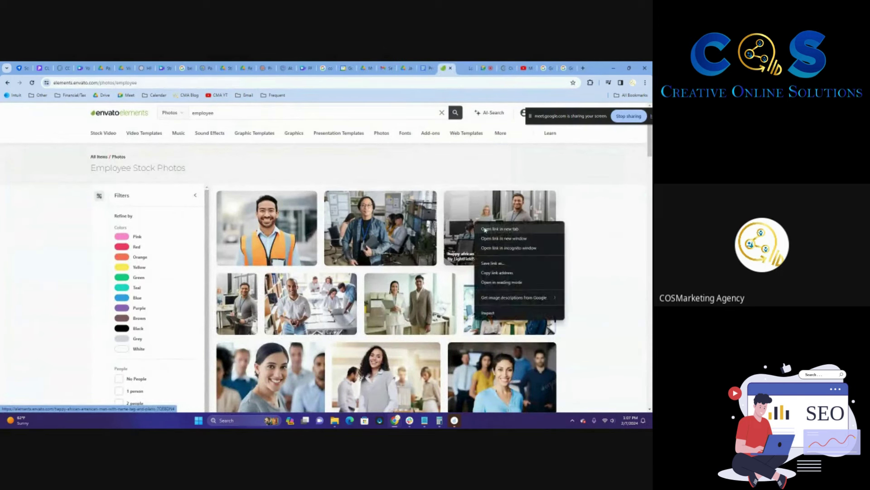
click(503, 228)
scroll(605, 280, down, 1)
scroll(605, 280, down, 10)
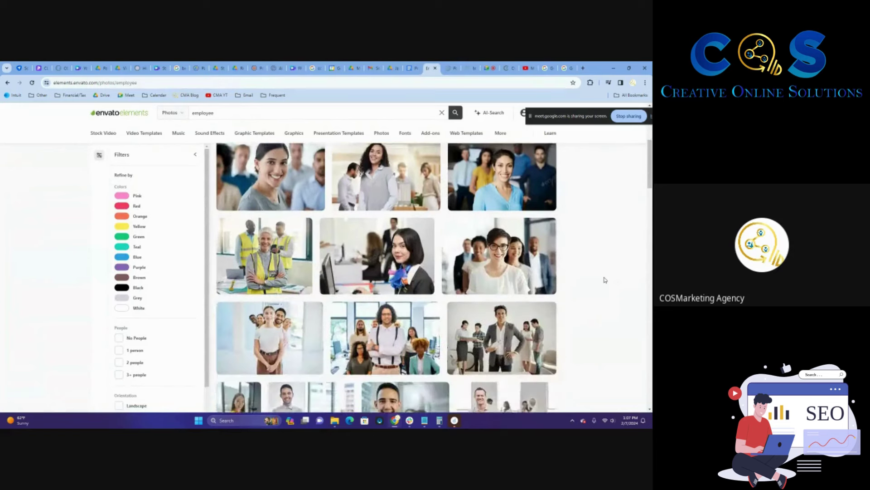
scroll(605, 279, down, 5)
scroll(593, 274, down, 5)
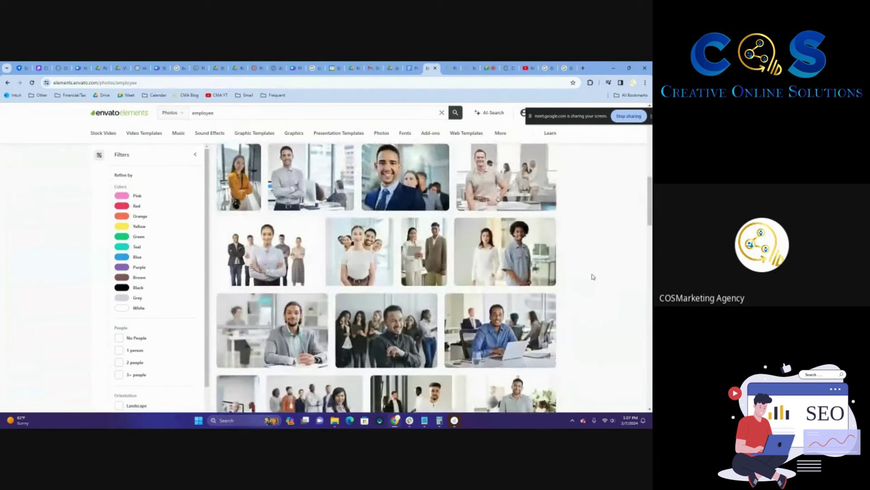
scroll(592, 276, down, 3)
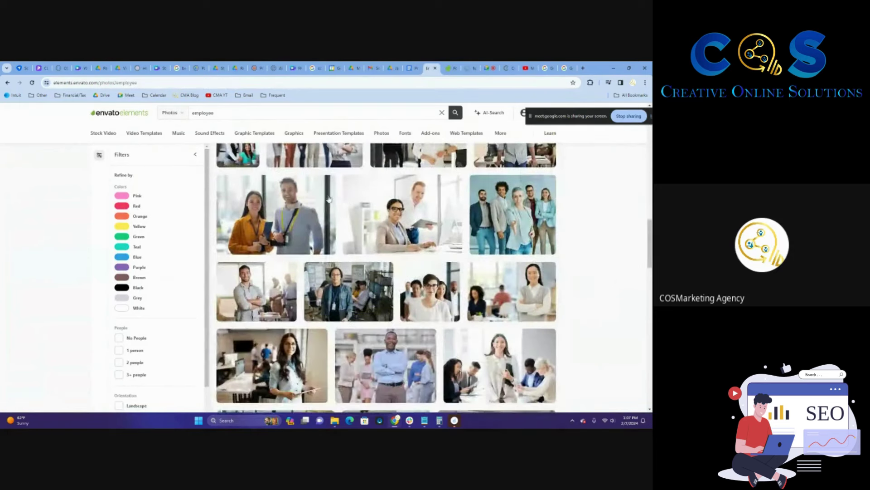
click(573, 318)
scroll(575, 318, down, 5)
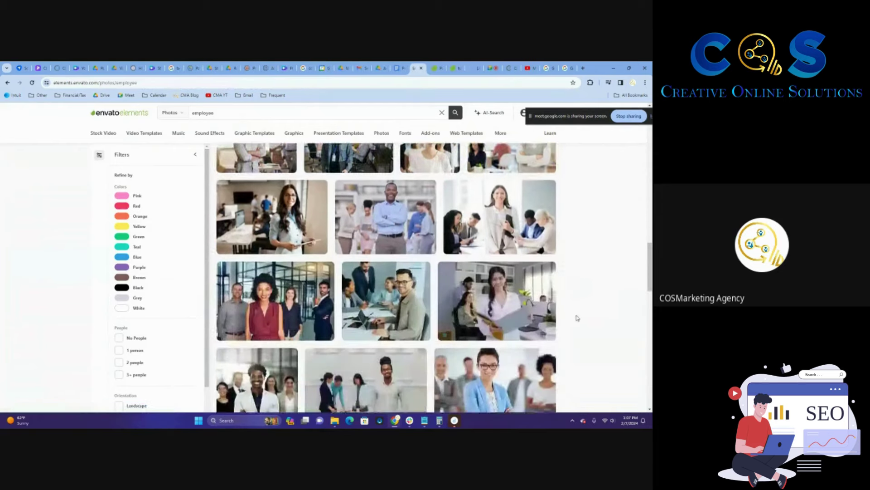
scroll(575, 317, down, 10)
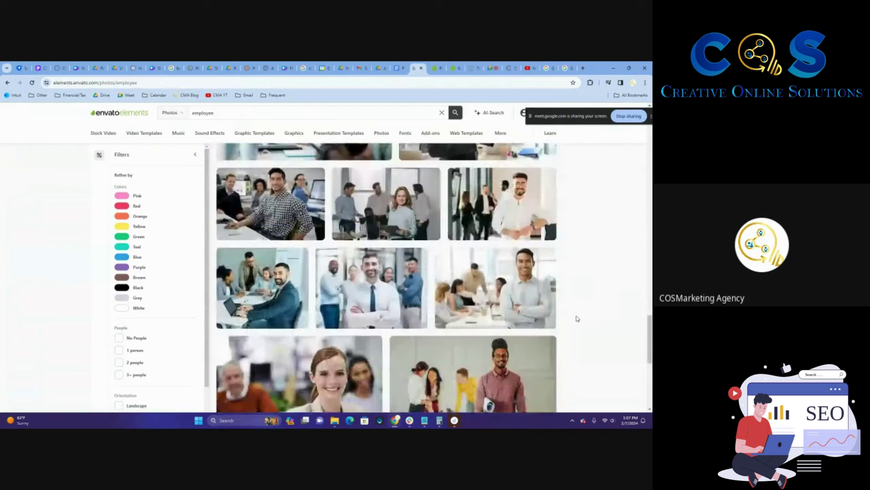
Advance to results page 3 and open the smiling-man photo in a new tab
click(433, 267)
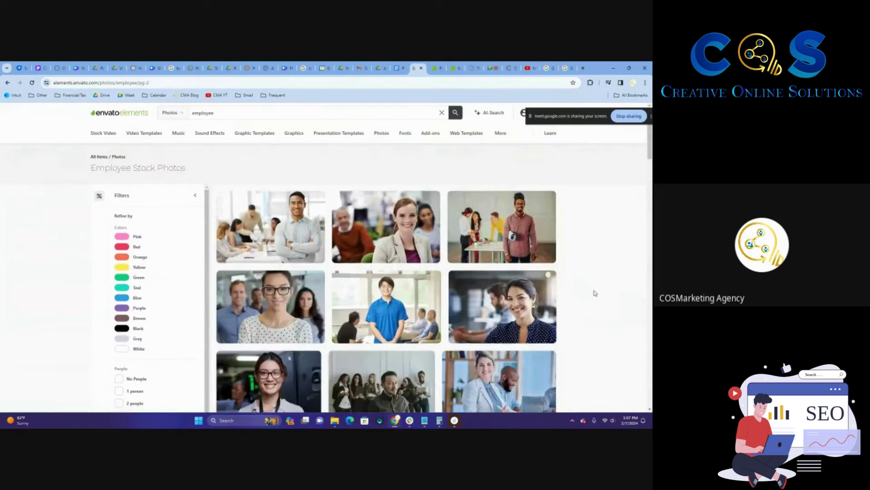
scroll(595, 297, down, 3)
scroll(594, 299, down, 3)
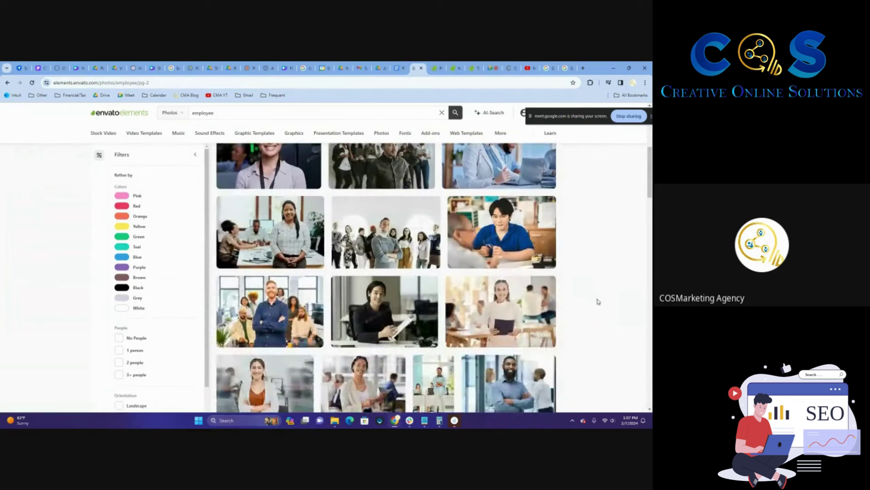
scroll(598, 301, down, 3)
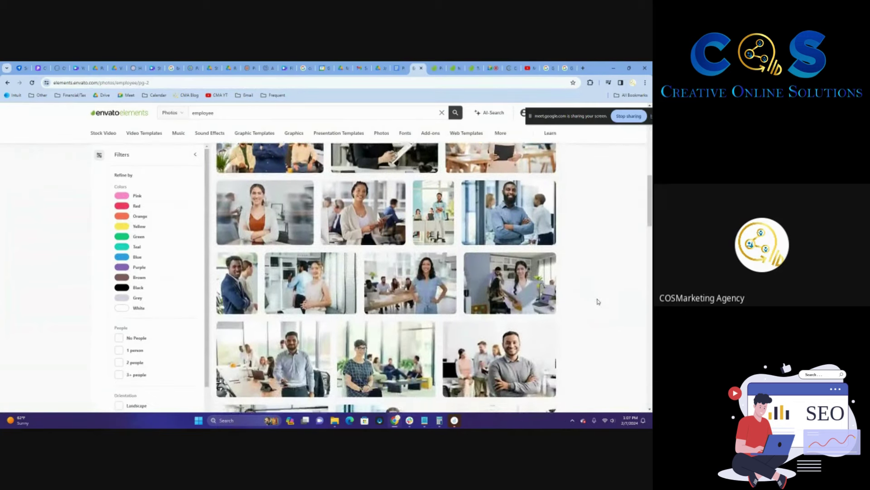
scroll(598, 302, down, 8)
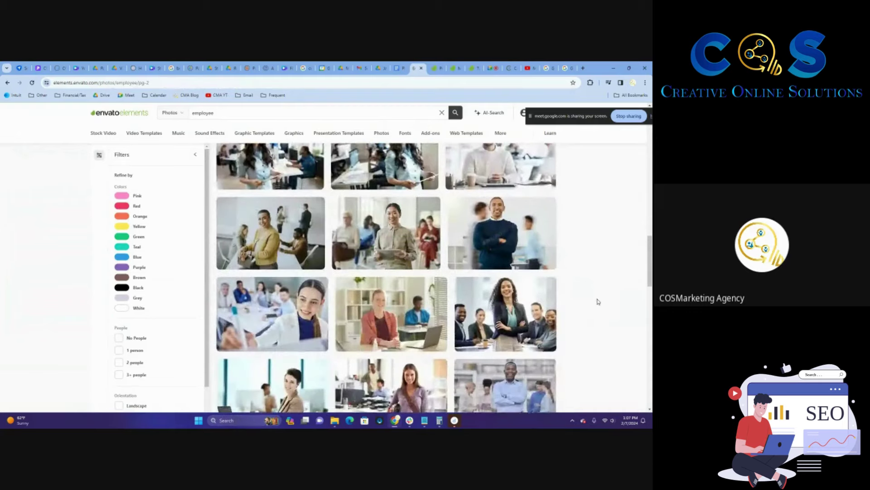
scroll(598, 302, down, 4)
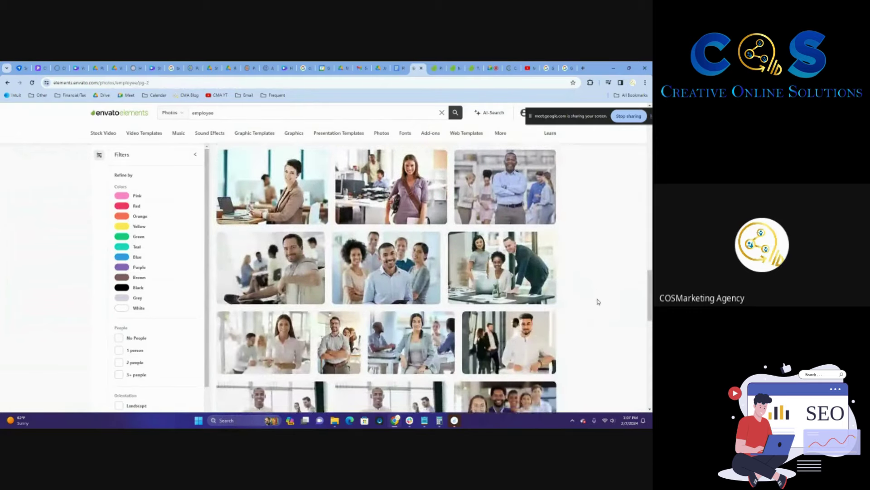
scroll(598, 301, down, 10)
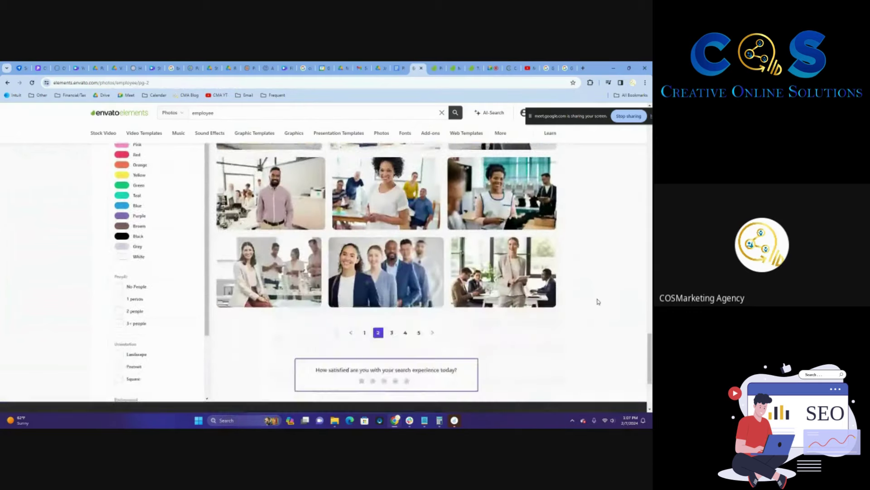
scroll(598, 301, down, 1)
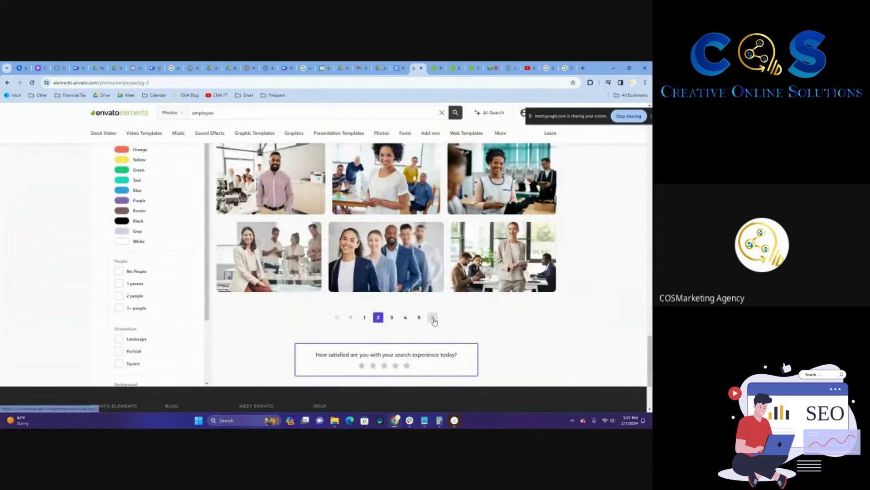
click(435, 317)
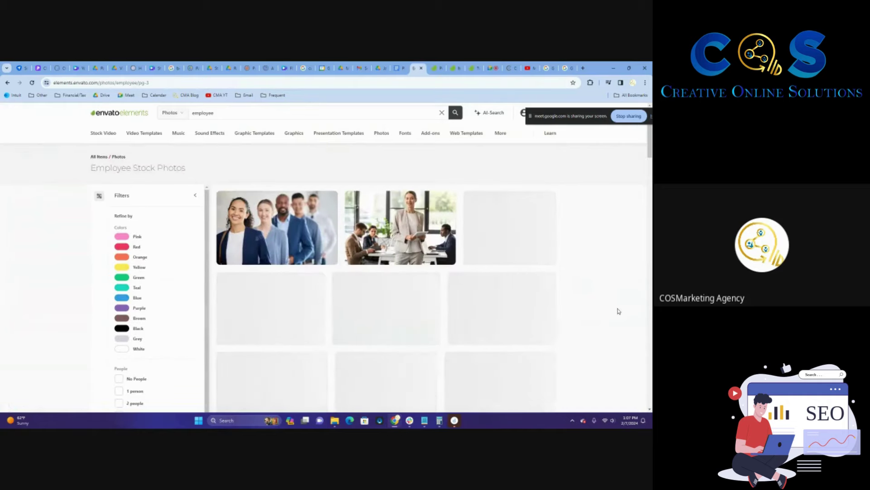
scroll(619, 311, down, 5)
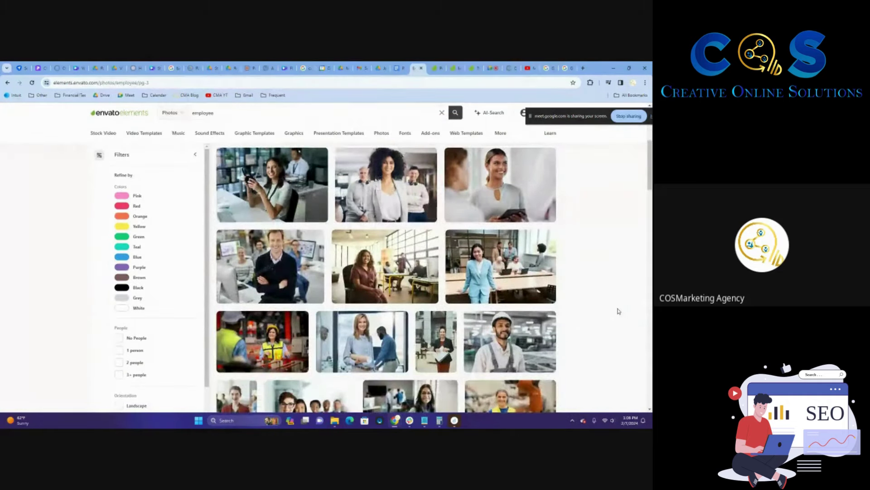
scroll(618, 311, down, 3)
scroll(618, 311, up, 3)
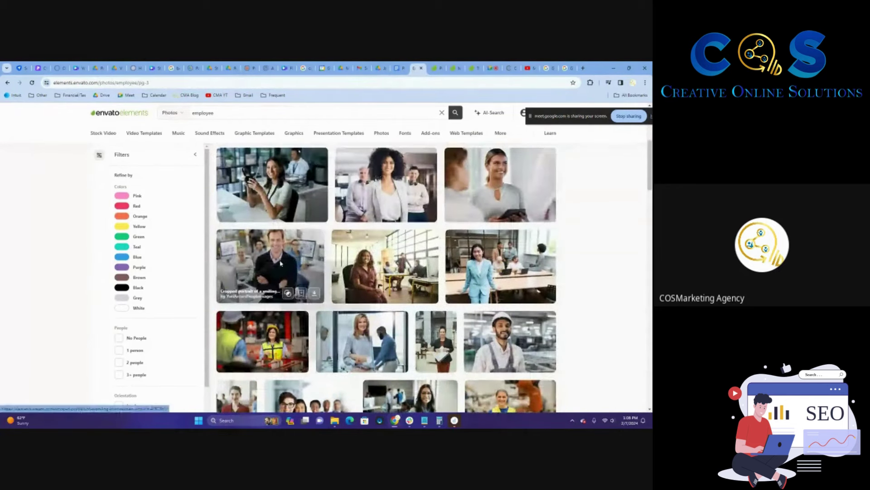
right_click(294, 268)
click(294, 268)
Move to results page 4 and open the Happy Asian CEO photo in a new tab
scroll(603, 295, down, 5)
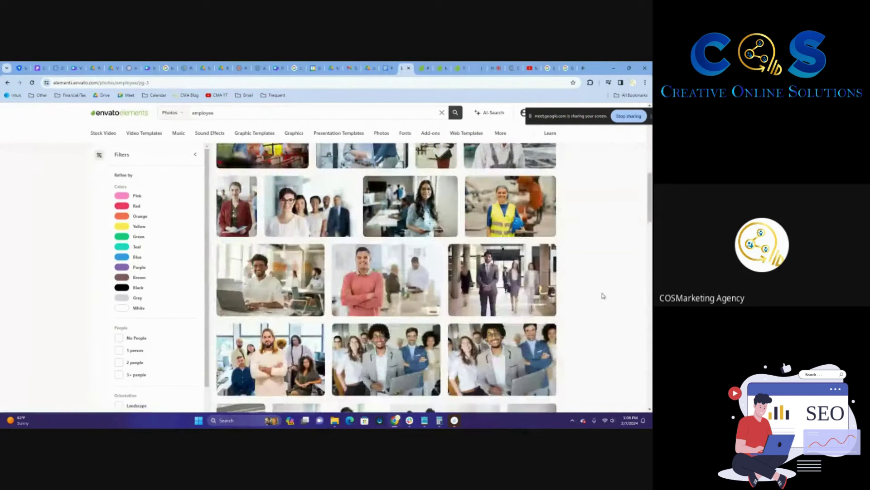
scroll(603, 296, down, 3)
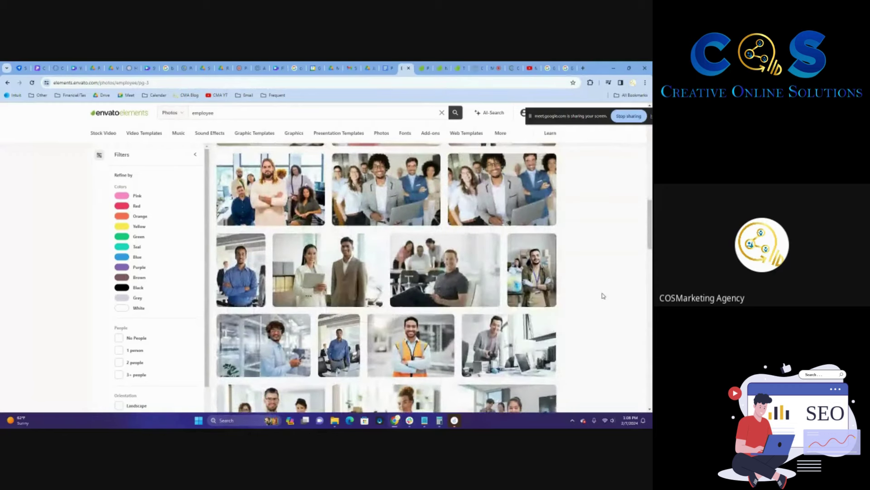
scroll(604, 295, down, 4)
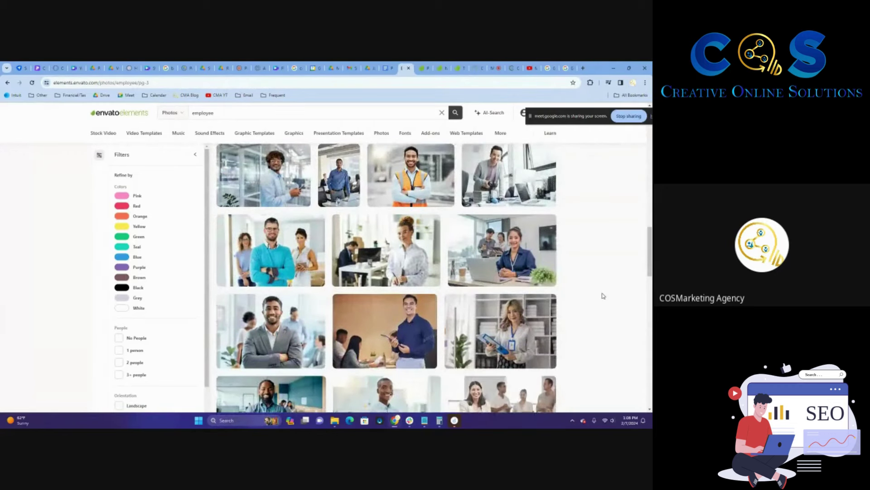
scroll(604, 296, down, 2)
scroll(604, 296, down, 6)
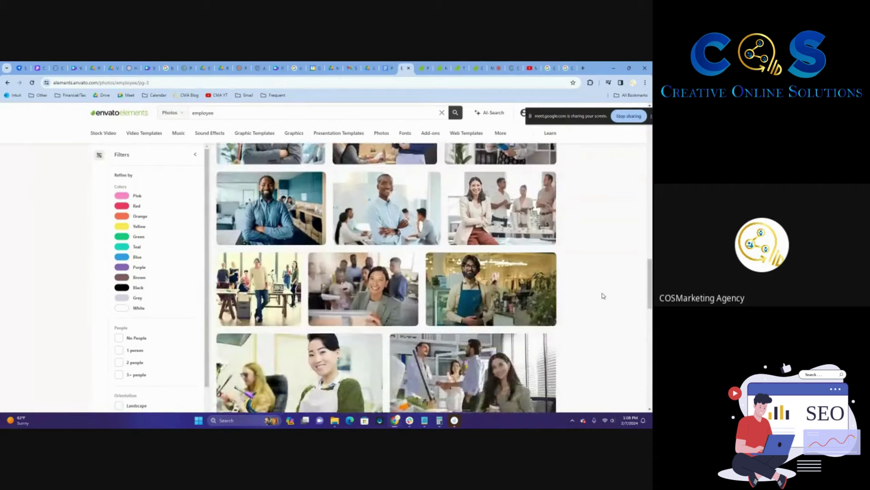
scroll(603, 295, down, 9)
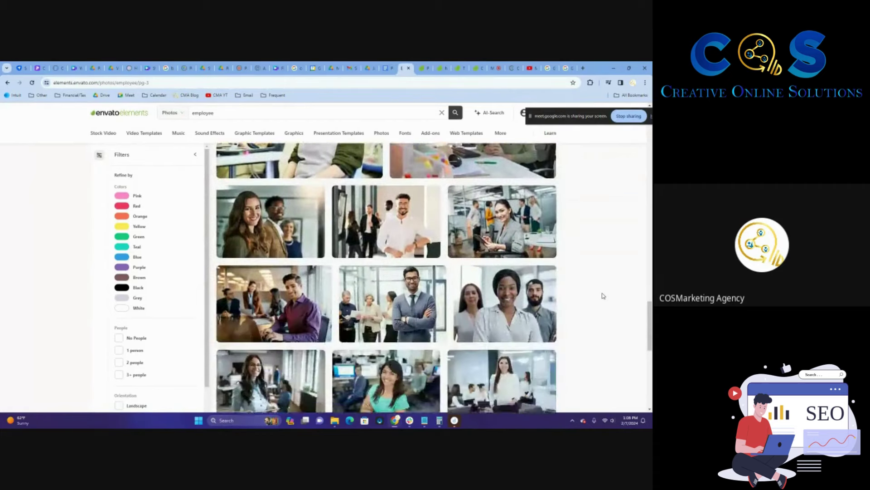
scroll(604, 296, down, 2)
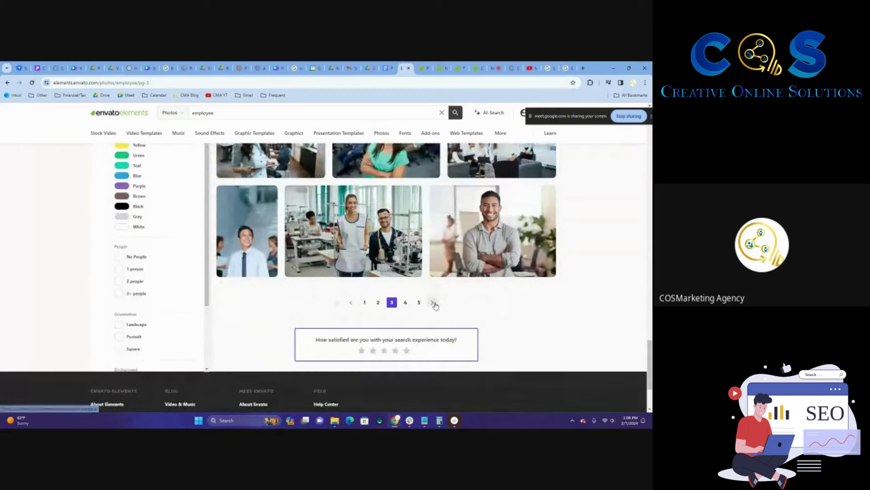
click(435, 303)
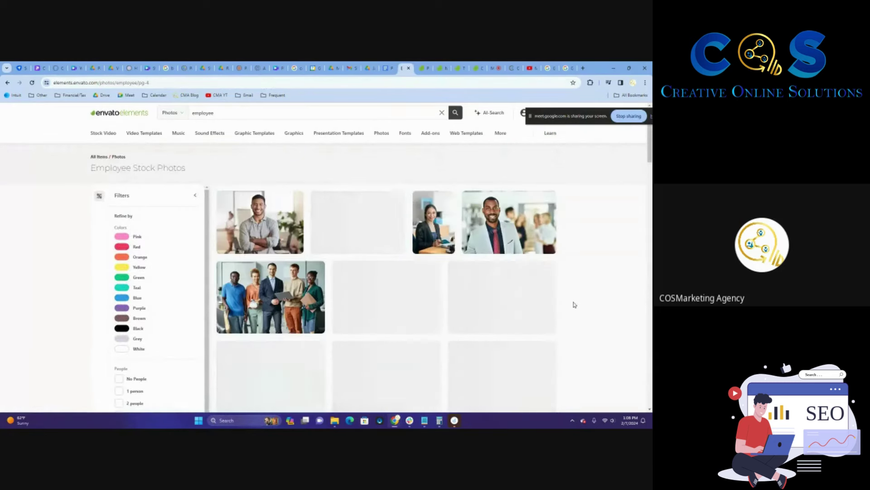
scroll(574, 304, down, 3)
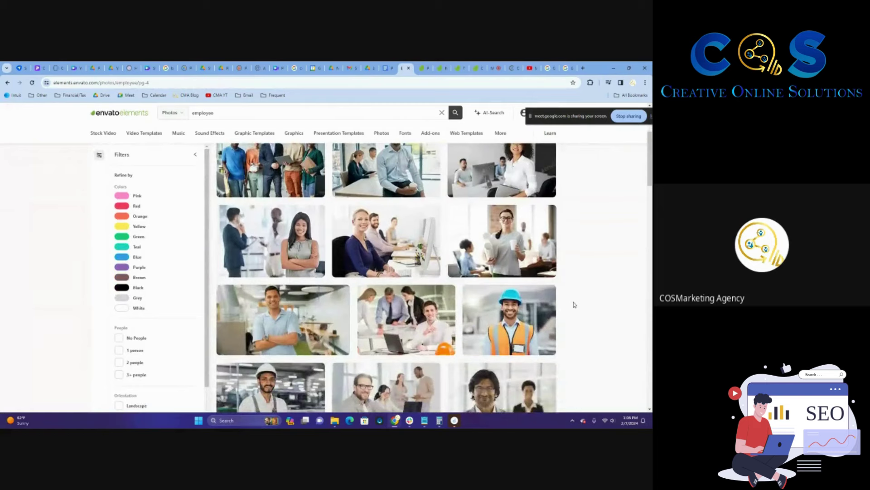
scroll(574, 305, down, 8)
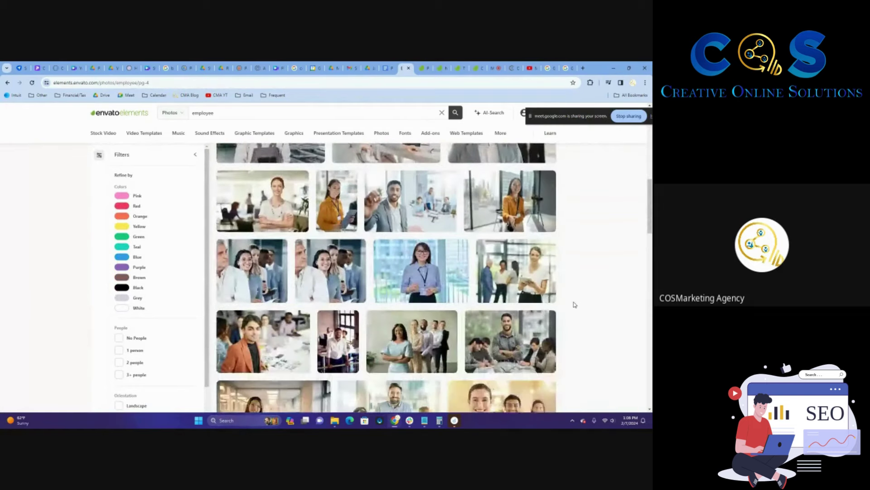
scroll(575, 304, down, 4)
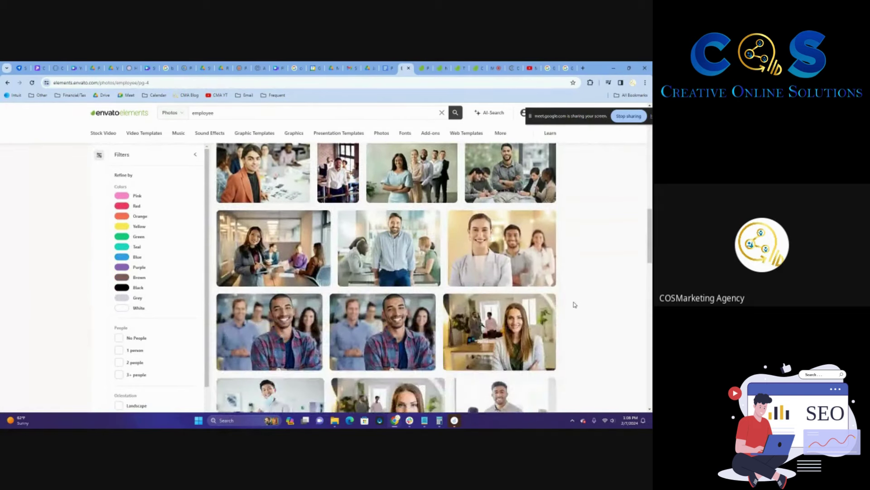
right_click(300, 238)
click(316, 243)
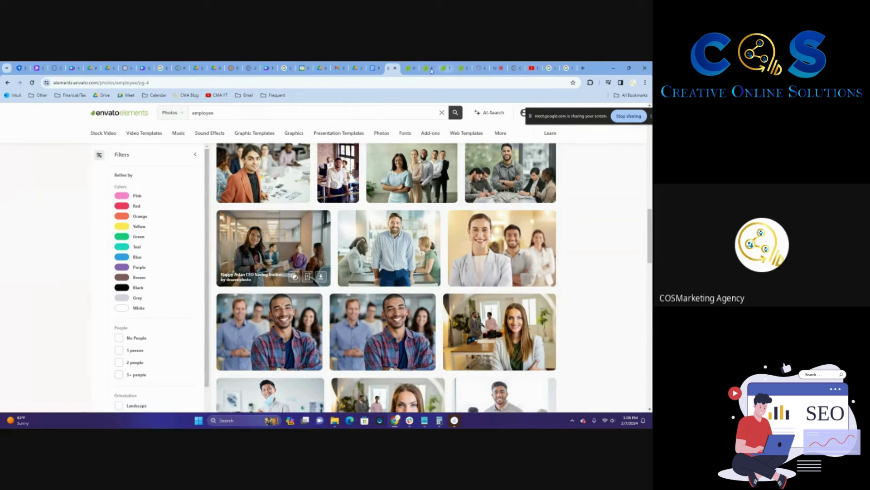
Download the Portrait creative Asian businessman photo into the Your Partner in Resume Writing and Job Preparation project
click(409, 69)
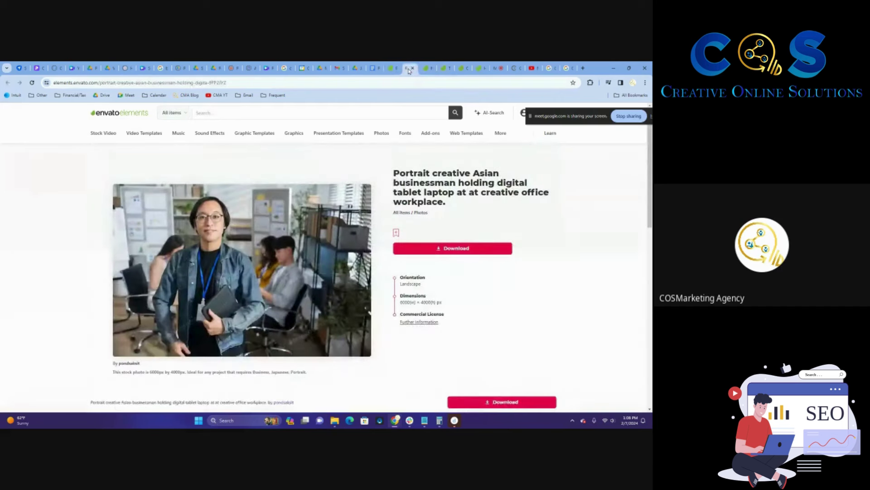
click(437, 252)
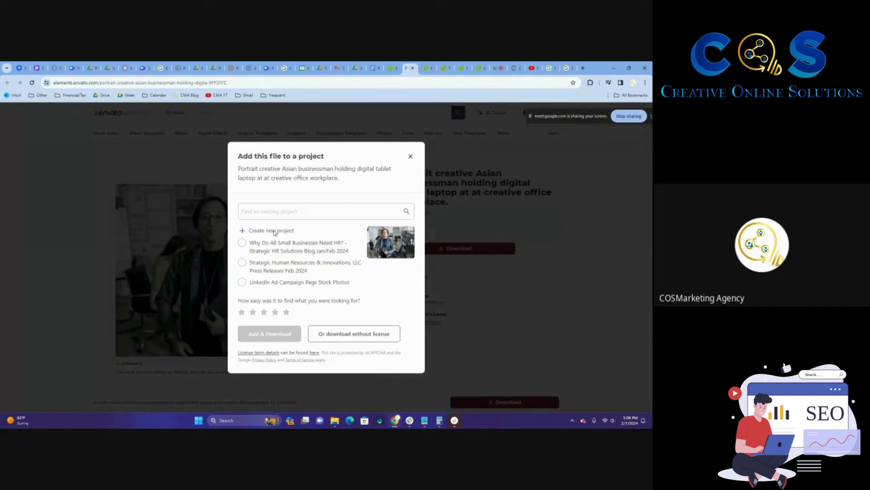
click(362, 212)
click(363, 230)
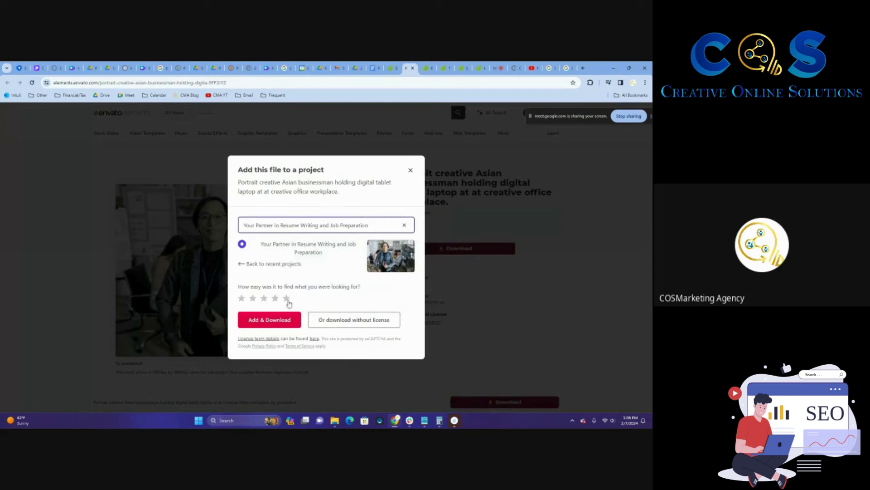
click(280, 320)
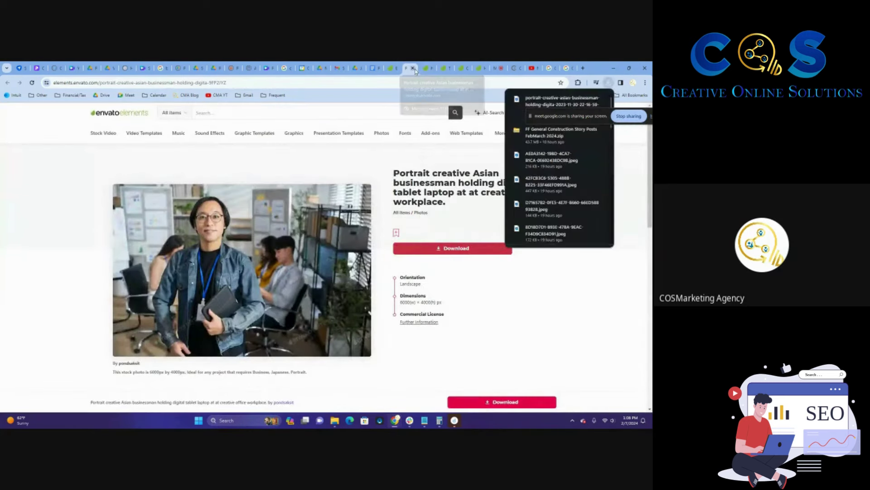
click(413, 68)
Add the happy African American man and Two reporters photos to the project and download them
click(443, 249)
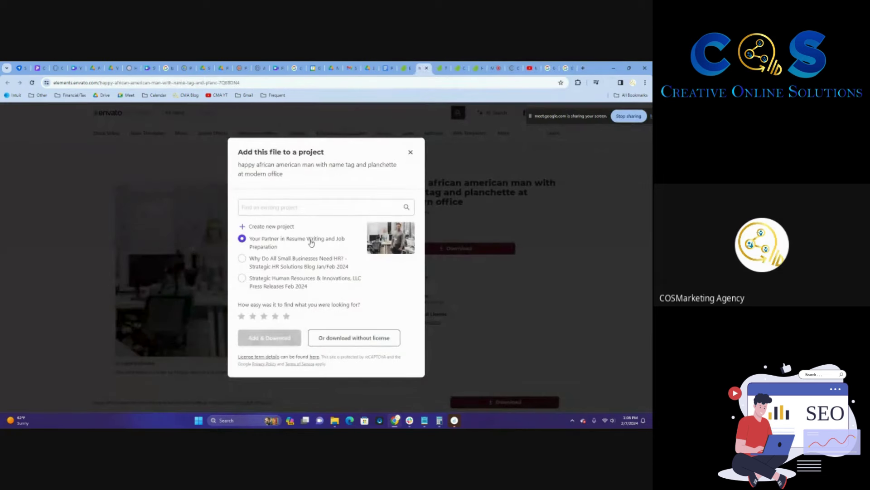
click(272, 337)
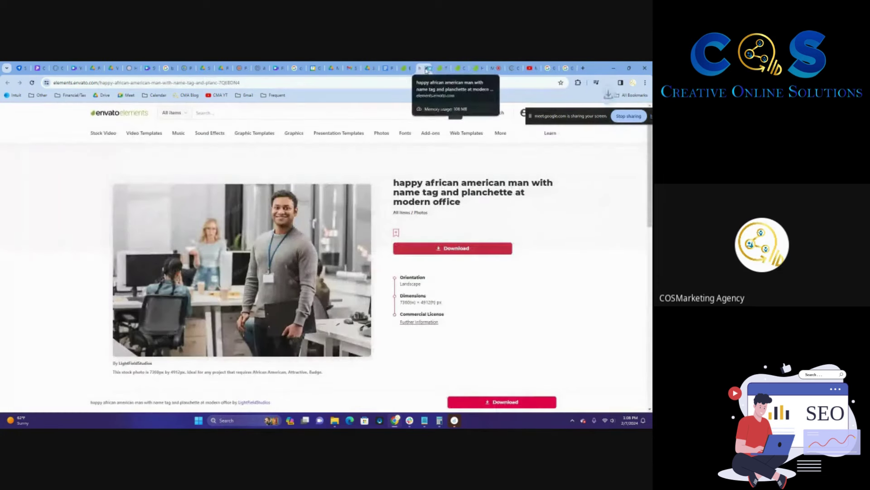
click(426, 68)
click(451, 248)
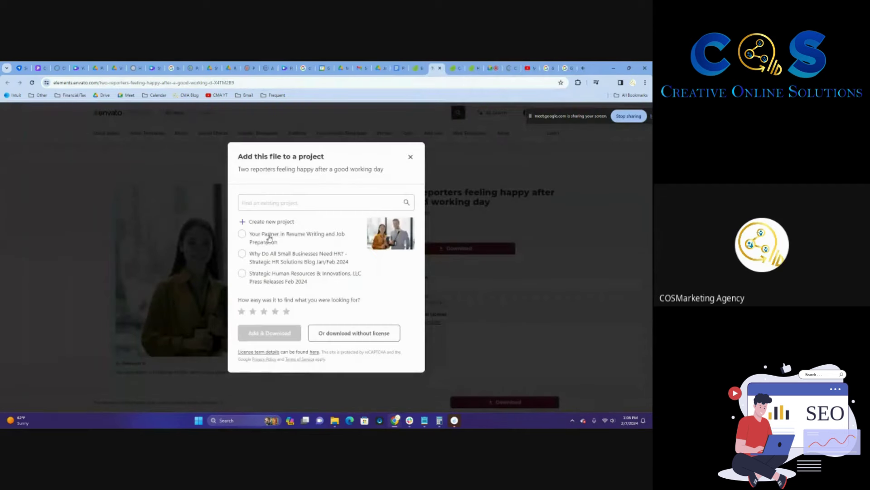
click(269, 237)
click(270, 333)
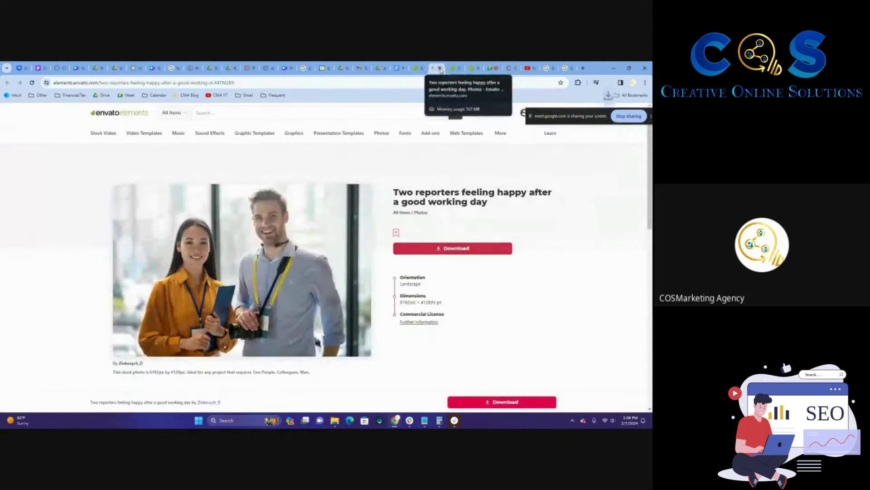
click(440, 68)
Download the Cropped portrait and Happy Asian CEO photos into the resume-writing project
click(453, 249)
click(284, 246)
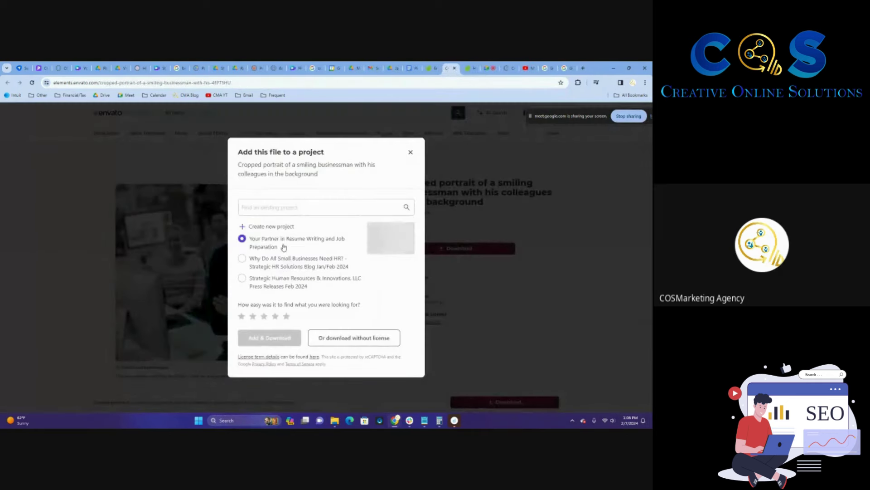
click(285, 335)
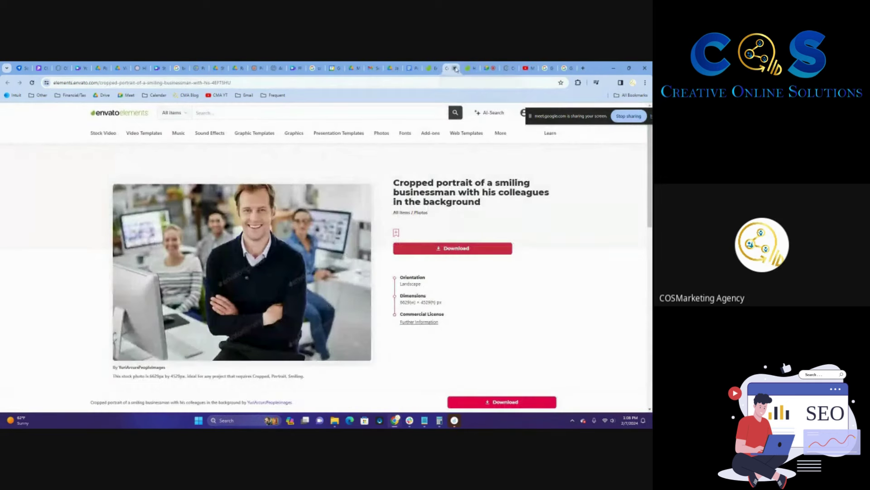
click(456, 68)
click(444, 249)
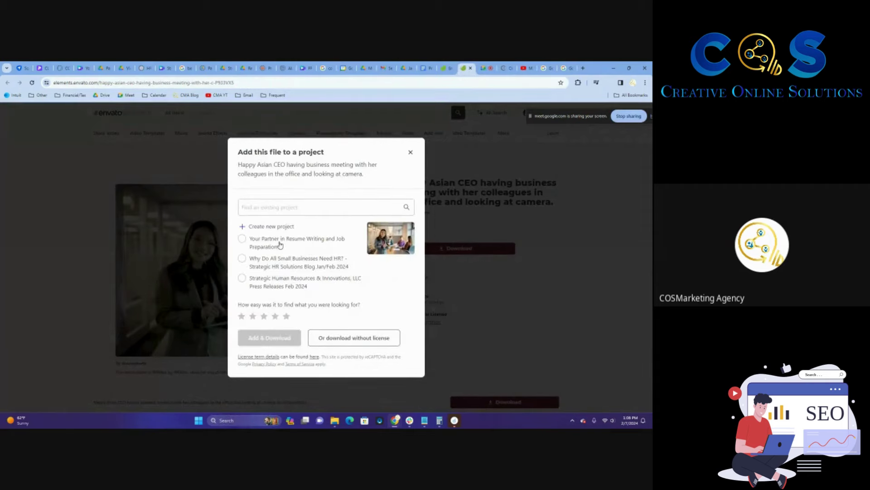
click(280, 245)
click(269, 338)
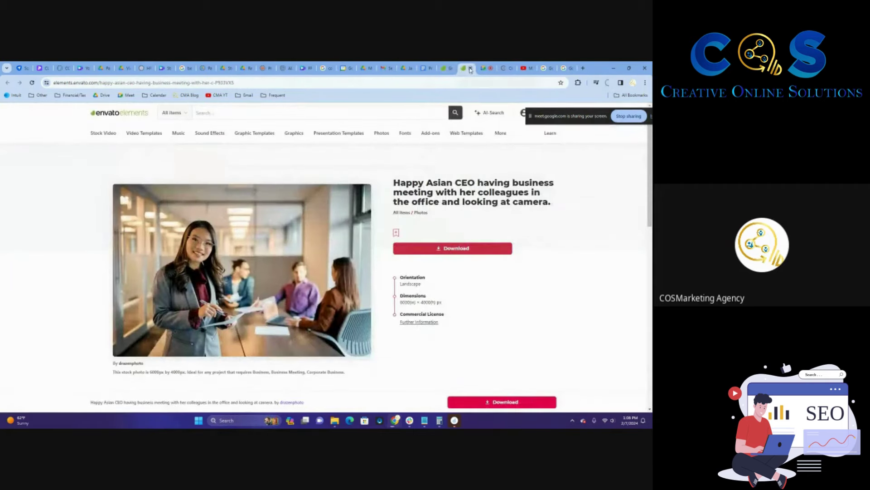
click(470, 69)
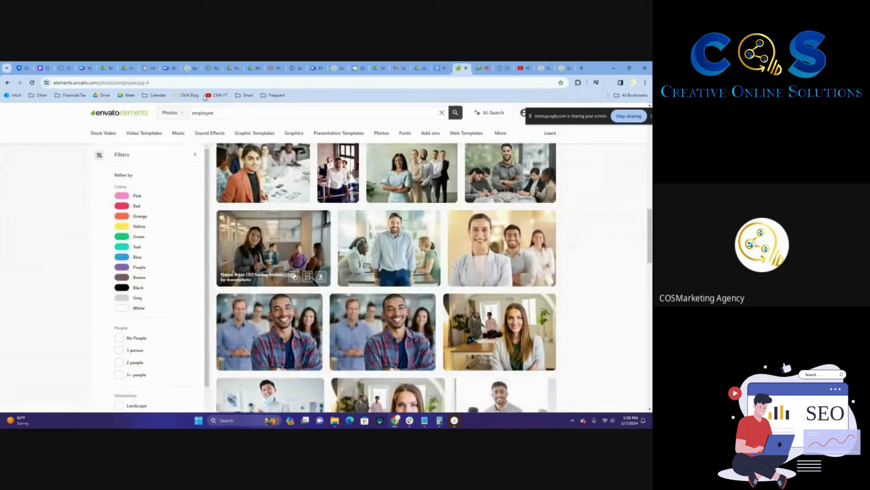
Go to Canva and open the Strategic Human Resources & Innovations design
click(217, 83)
text(canva.com)
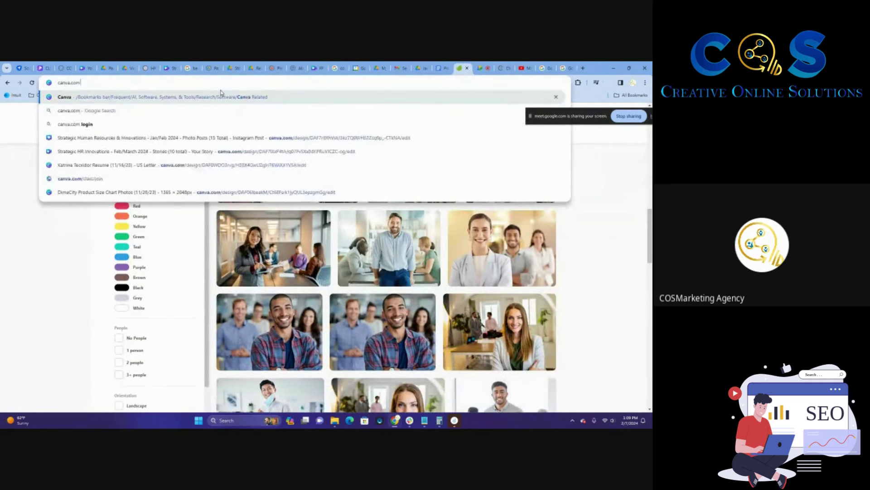
key(Return)
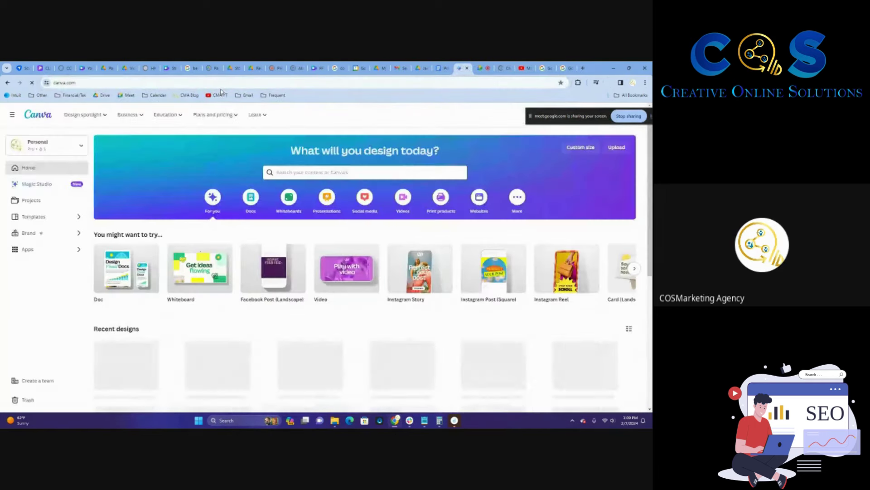
scroll(496, 322, down, 2)
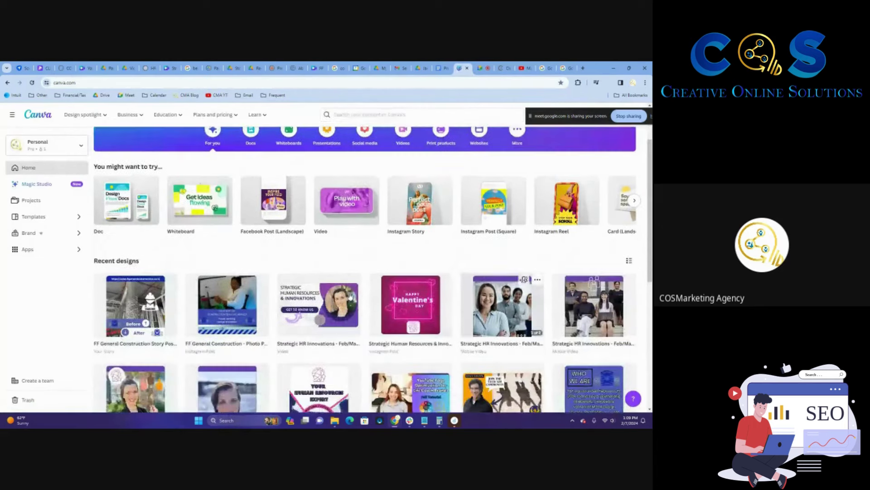
click(318, 308)
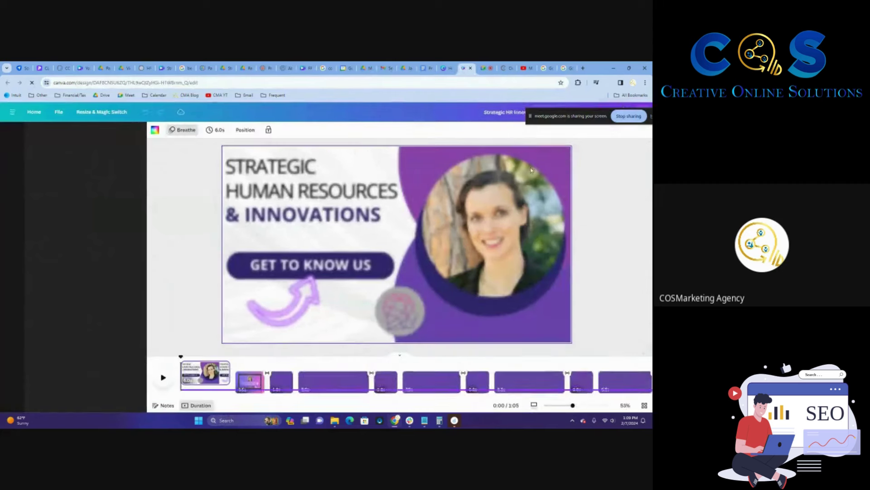
Open the design's matching photo folder and show its options menu
scroll(12, 336, down, 5)
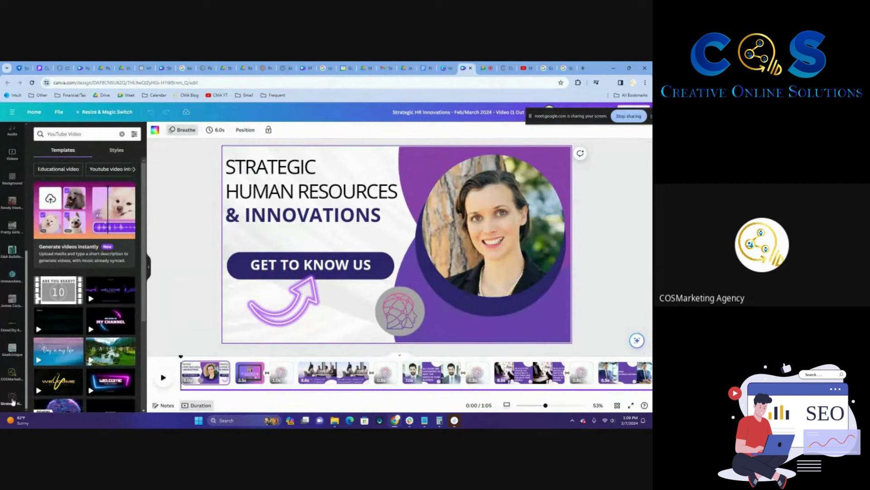
click(12, 398)
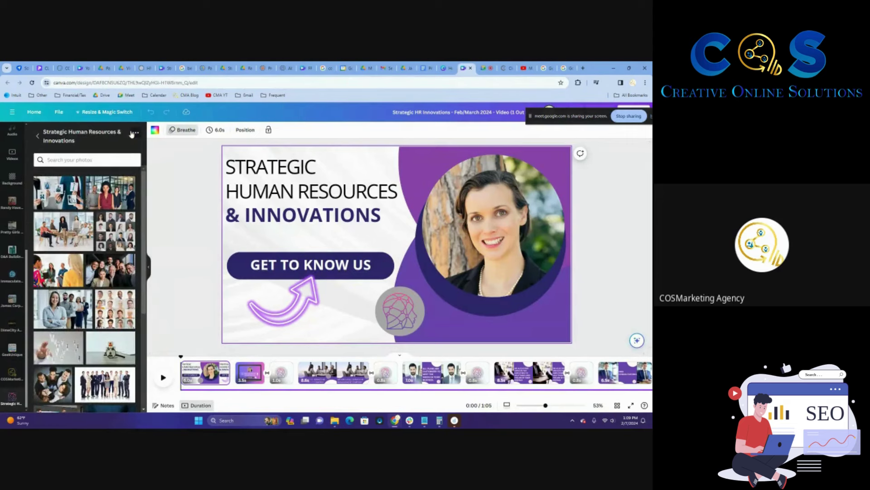
click(134, 133)
Upload the five photos downloaded today into the Canva photo folder
click(63, 151)
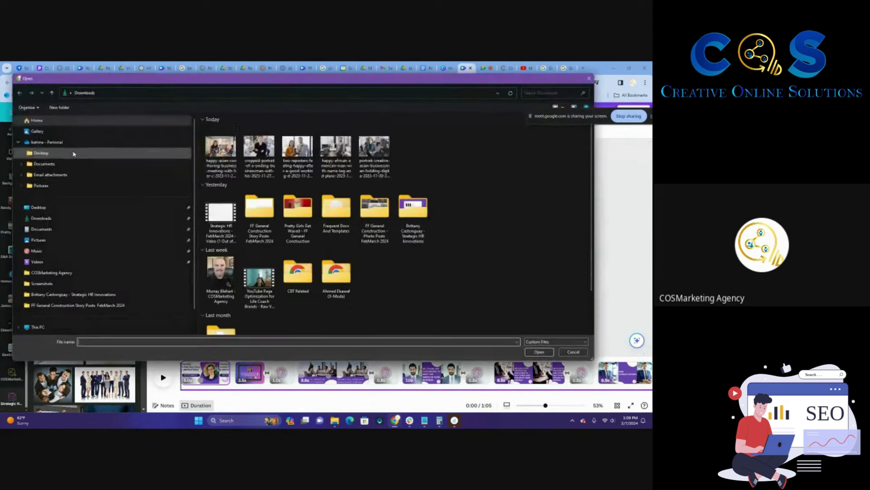
click(374, 149)
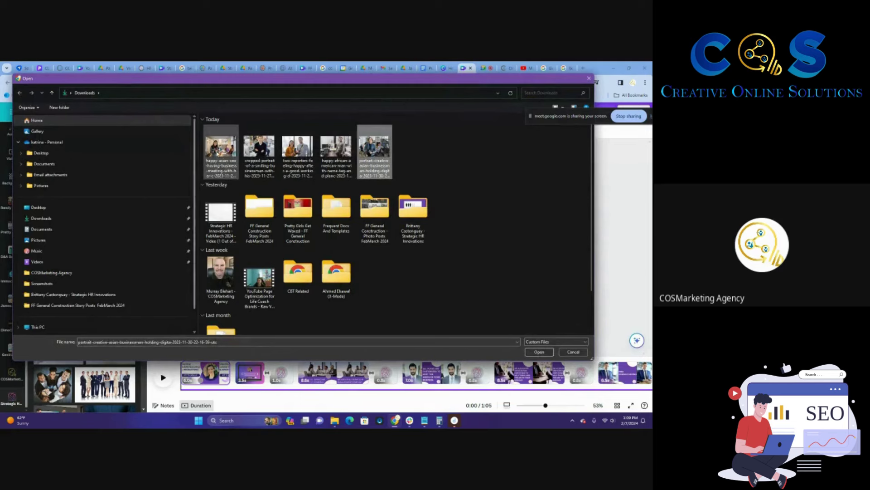
shift+click(225, 155)
key(Return)
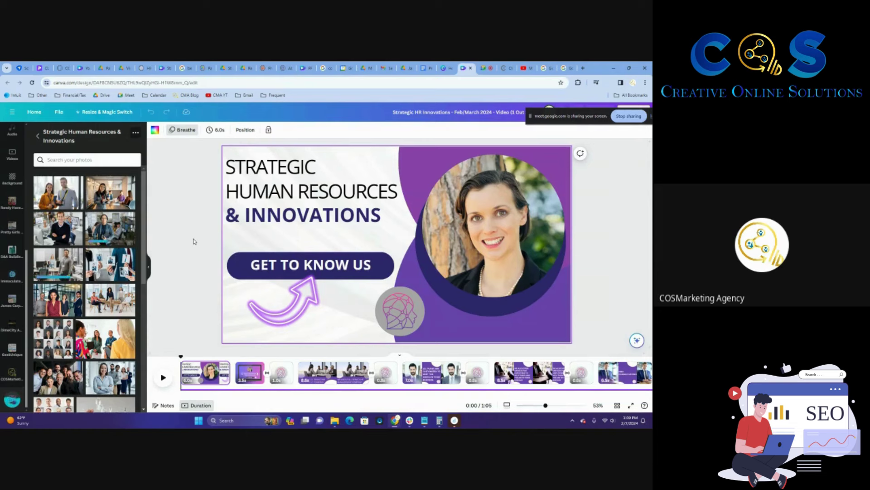
Close the extra Canva home tab and look over the design's Photos panel
click(448, 69)
click(450, 68)
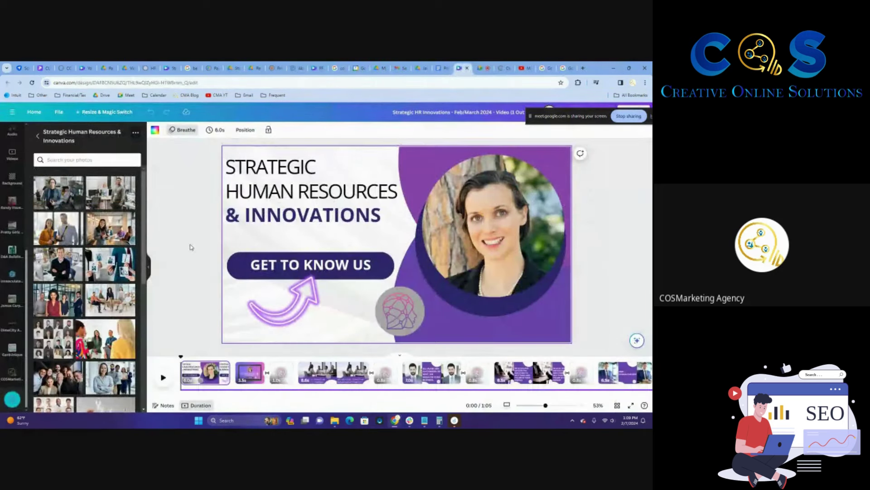
scroll(122, 291, down, 4)
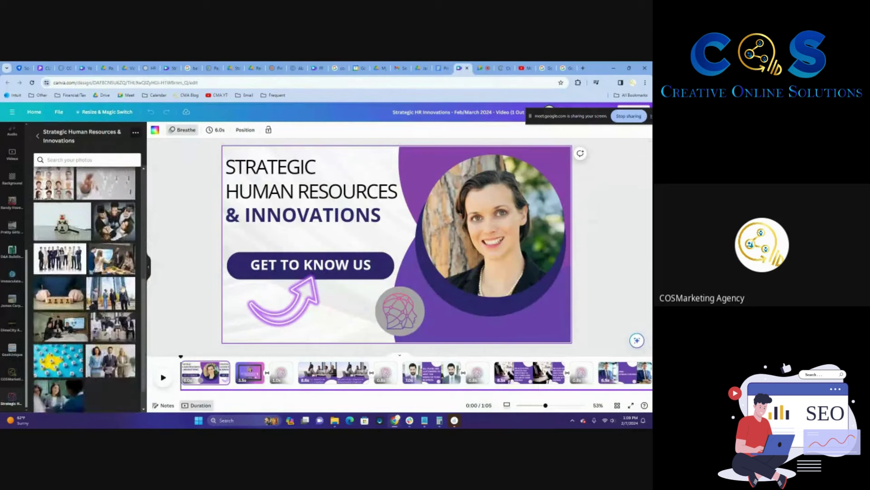
scroll(122, 292, up, 10)
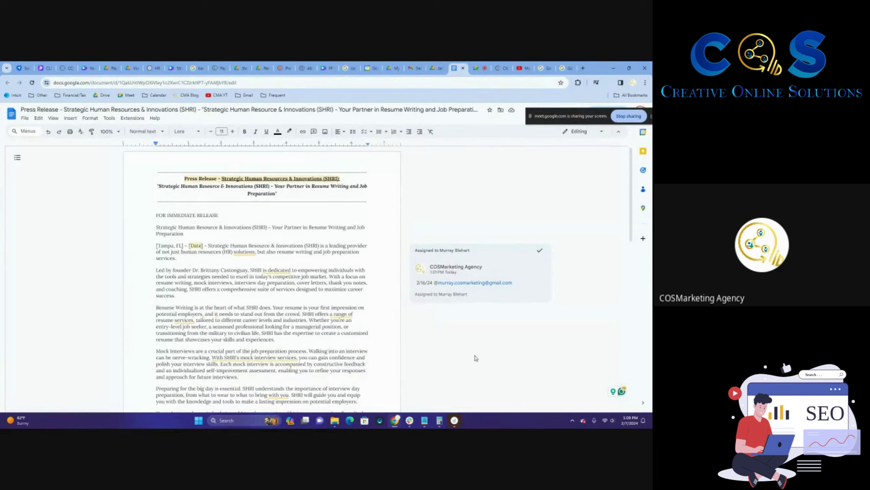
Add page numbers at the bottom of each page, format them in Lora, and return to Drive
scroll(437, 353, down, 3)
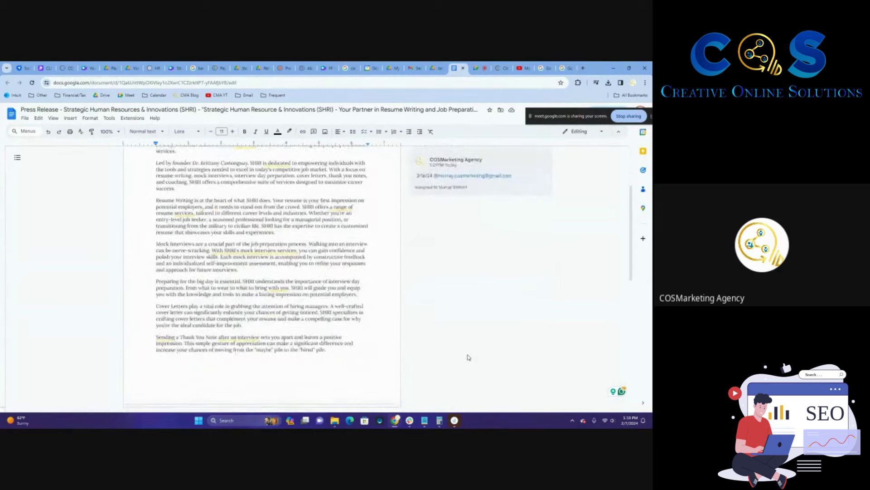
scroll(469, 356, down, 5)
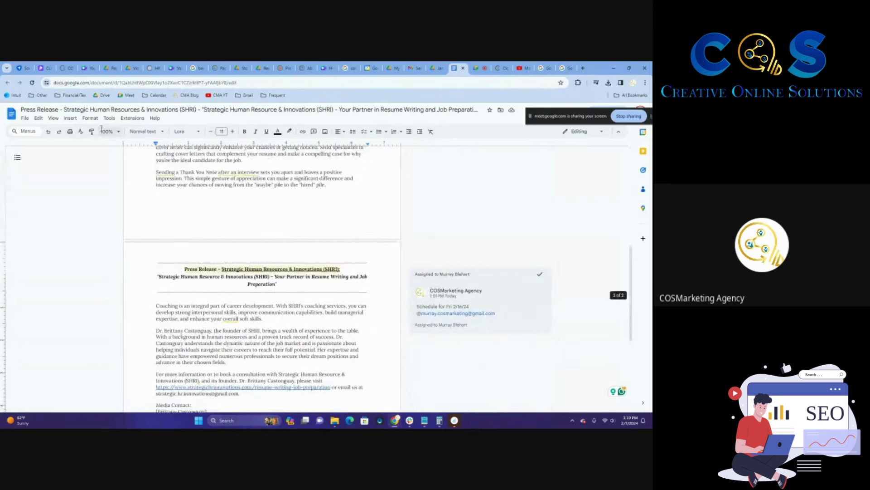
click(71, 118)
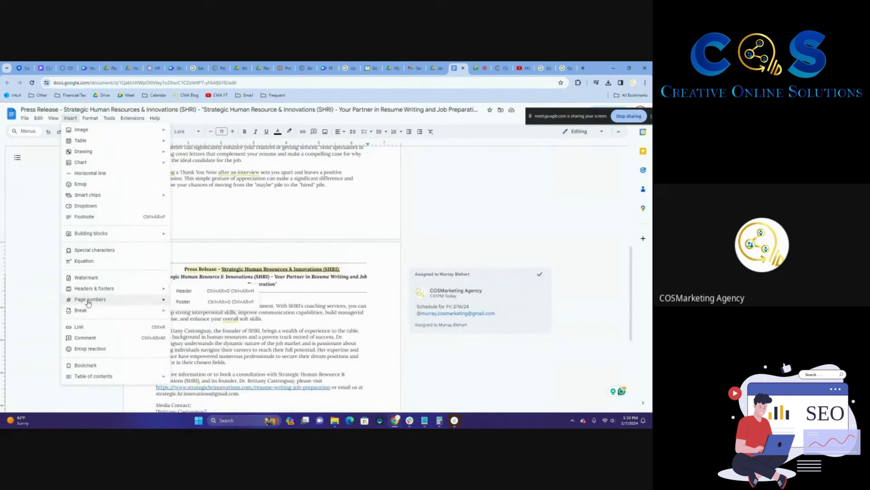
mouse_move(89, 303)
click(186, 345)
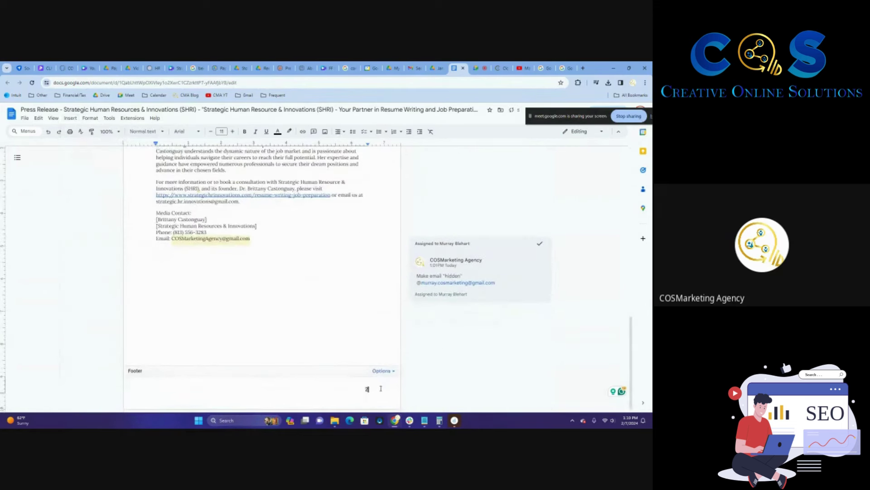
click(186, 131)
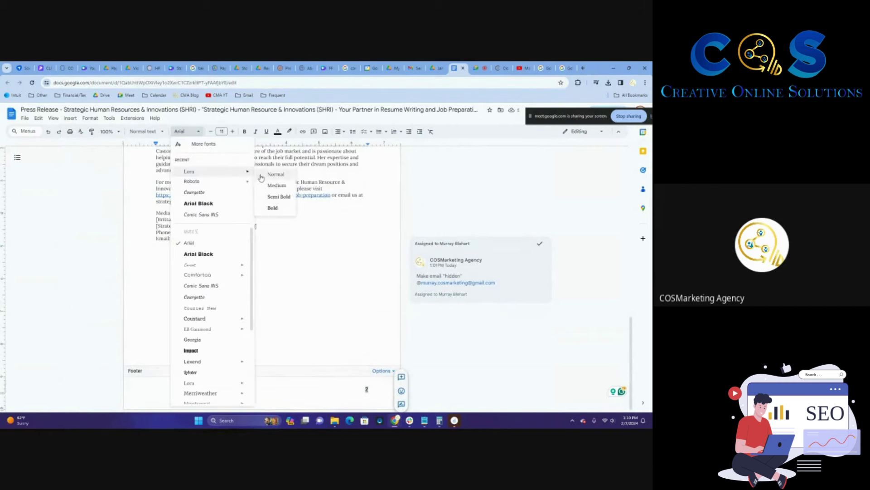
click(282, 181)
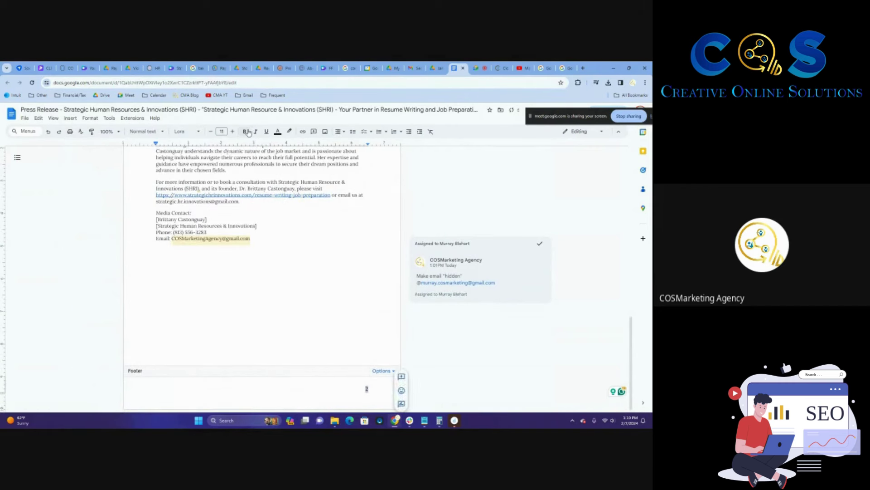
click(436, 68)
Create a folder named 'Your Partner in Resume Writing and Job Preparation' in Jan/Feb 2024 Press Releases
scroll(428, 362, down, 8)
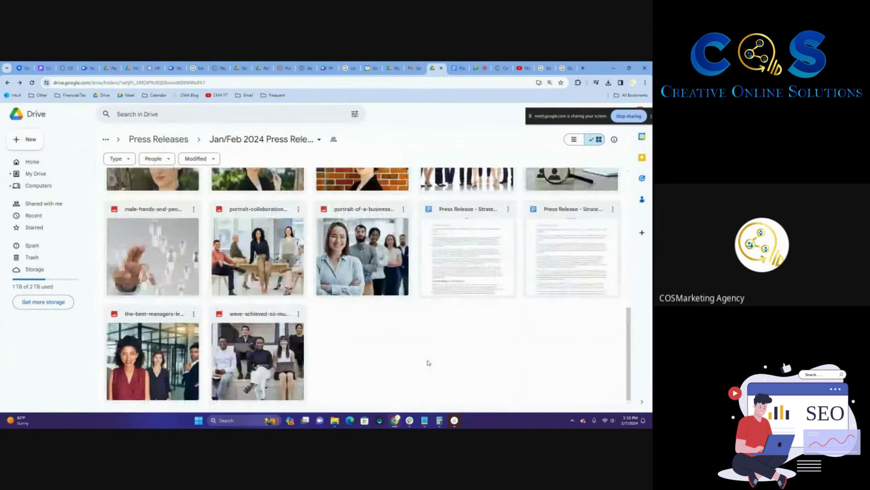
right_click(375, 347)
click(398, 231)
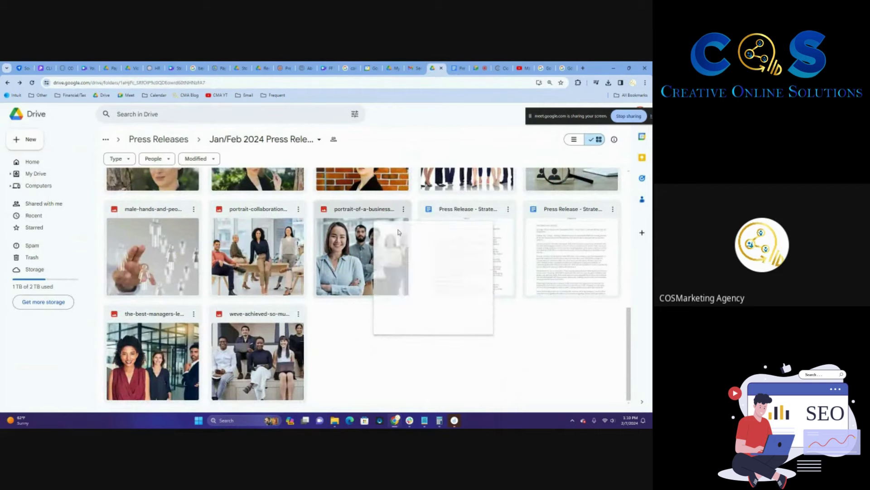
key(ctrl+v)
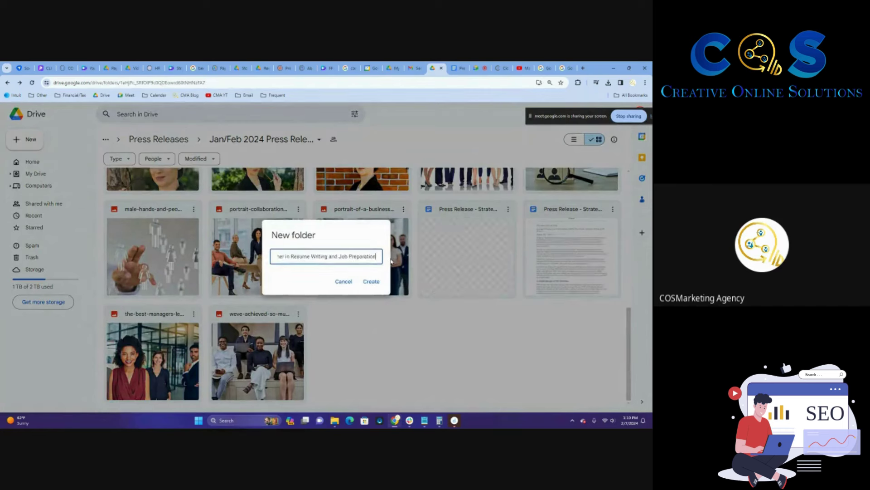
text(Phot)
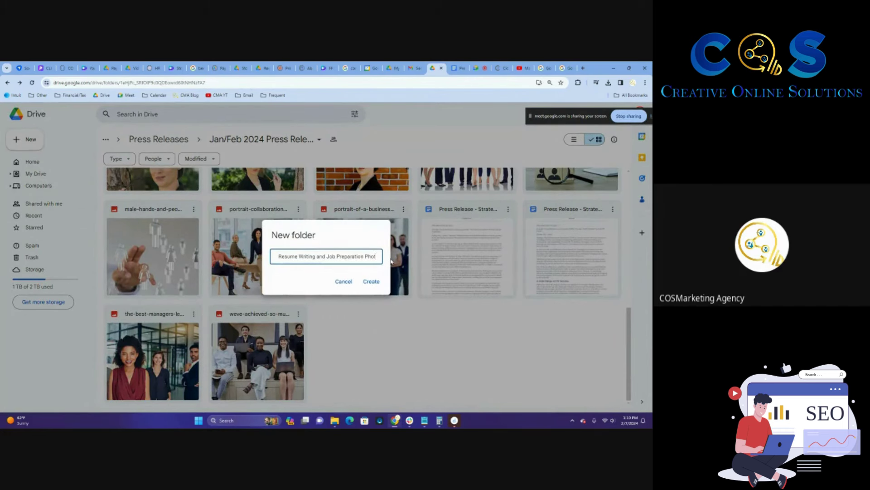
key(BackSpace)
key(BackSpace)
key(BackSpace)
key(BackSpace)
key(BackSpace)
key(Return)
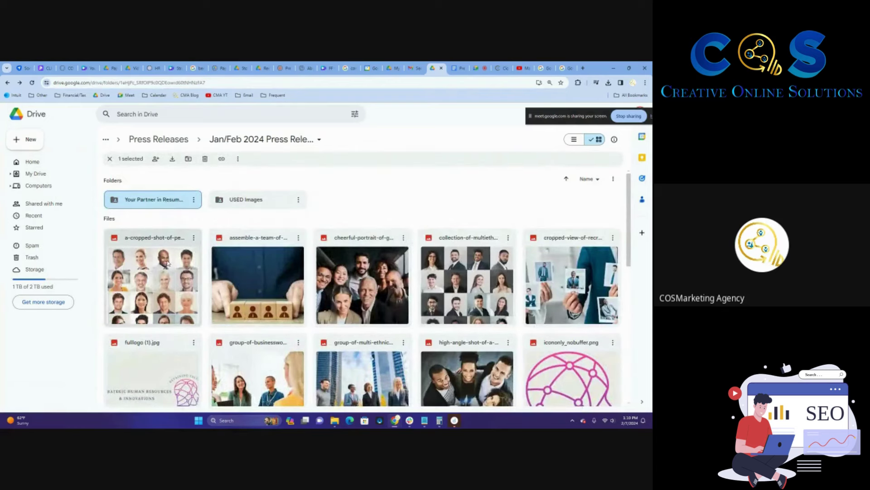
Upload five stock photos from Downloads into the new folder, then go back to the parent folder
scroll(168, 262, down, 5)
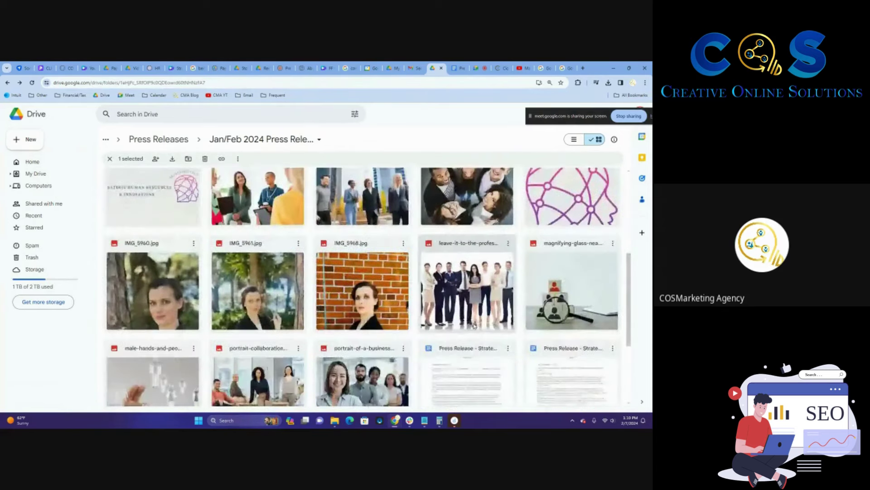
scroll(474, 324, down, 2)
scroll(171, 202, up, 8)
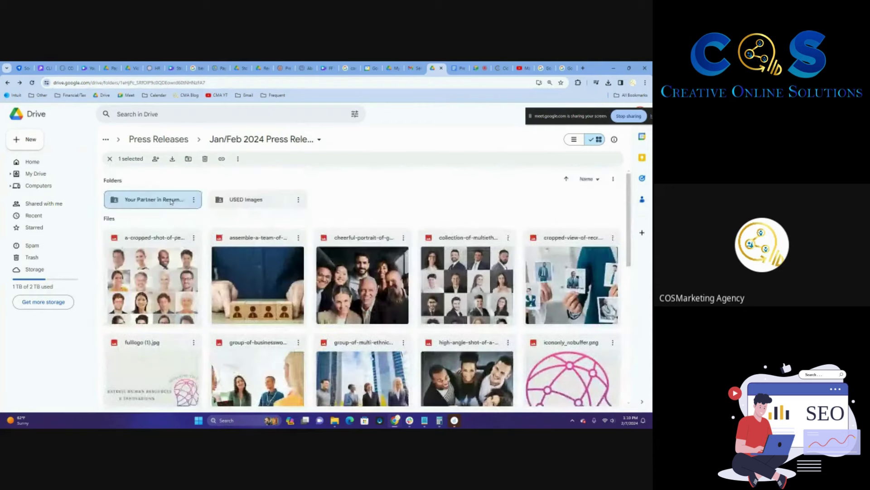
double_click(171, 202)
mouse_move(335, 420)
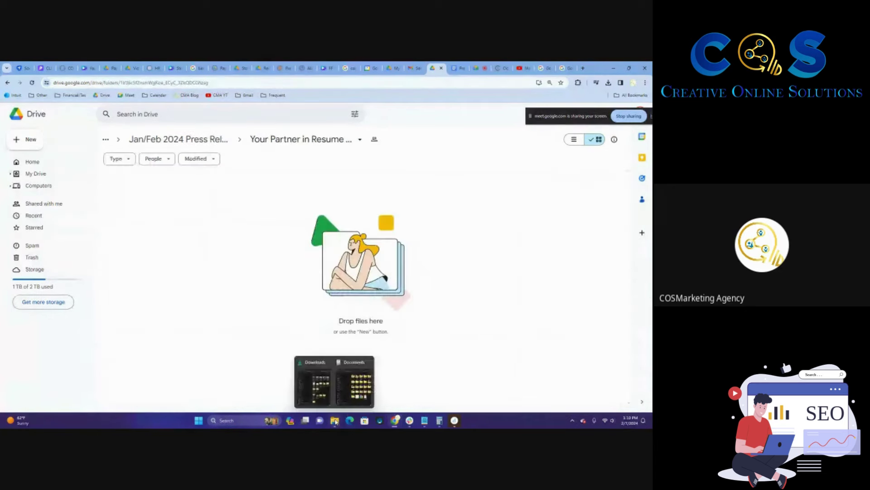
click(319, 392)
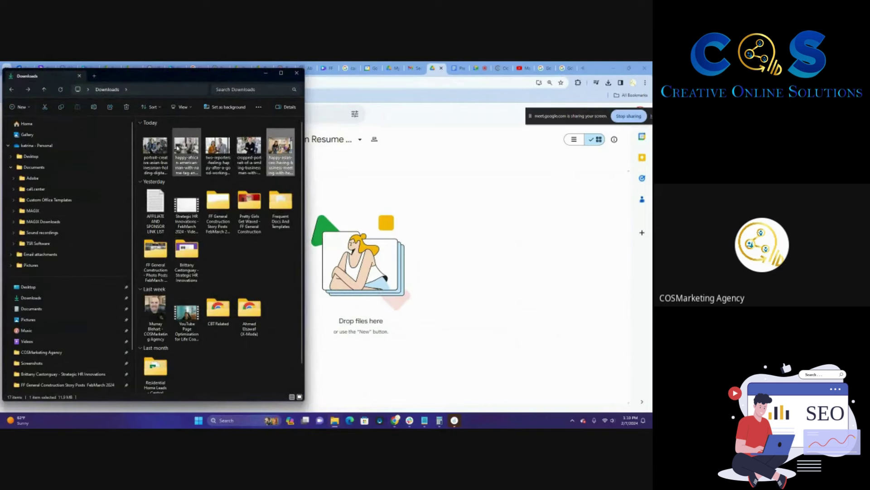
drag(177, 149, 291, 201)
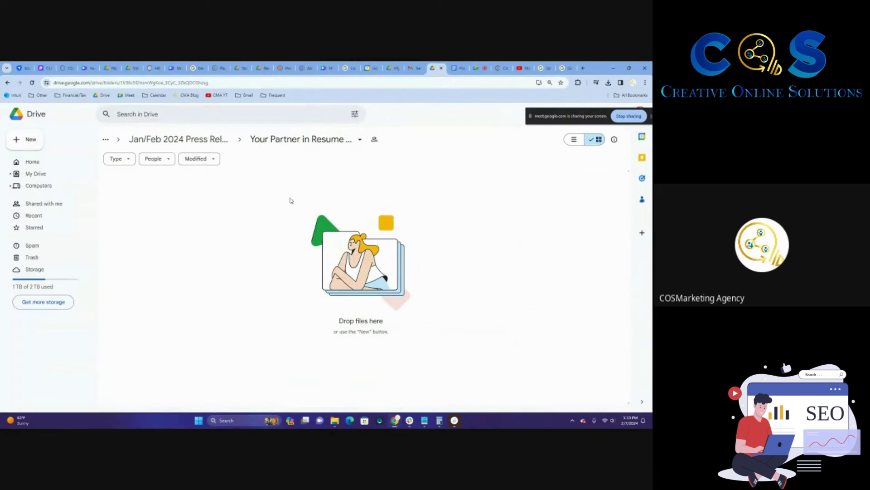
click(201, 140)
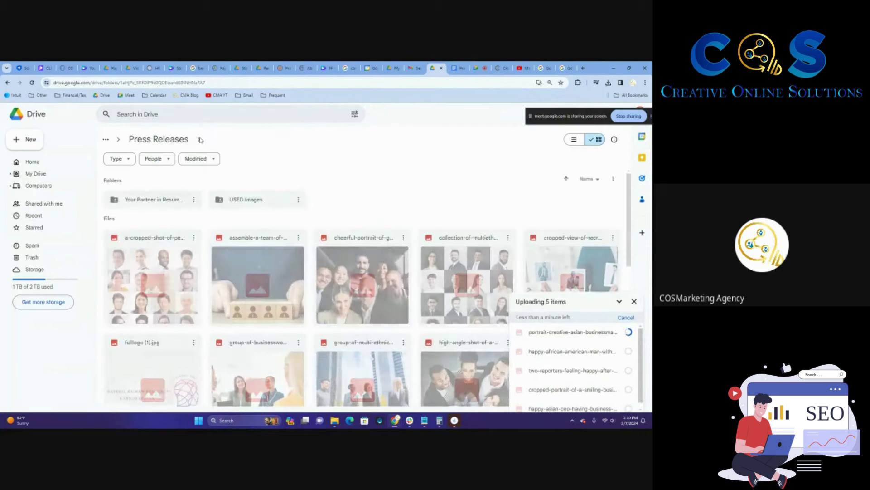
Check the full name of the second press release document without renaming it
click(619, 302)
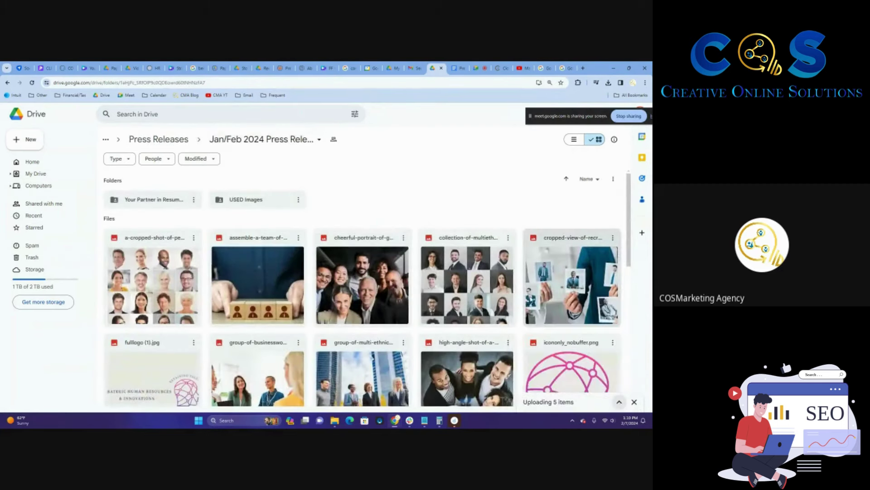
scroll(616, 272, down, 7)
click(613, 209)
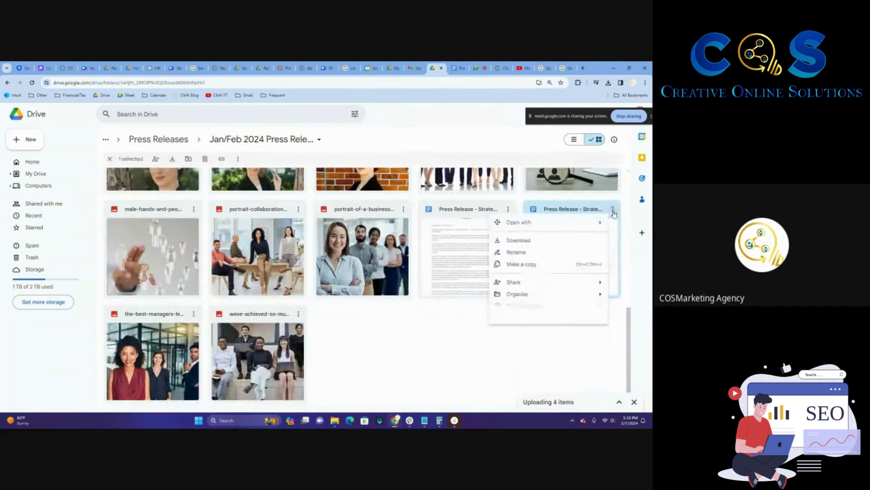
click(522, 250)
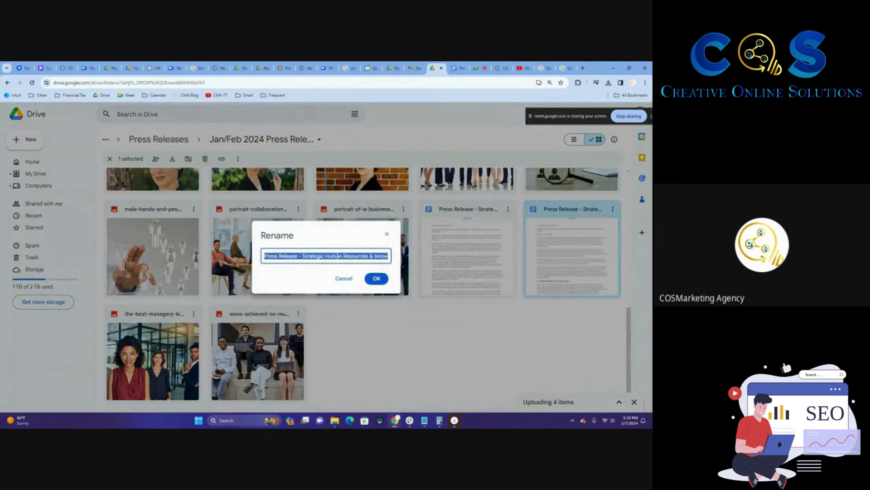
click(338, 256)
drag(343, 256, 439, 259)
click(387, 234)
Check the first press release's name and move it into the Your Partner in Resume Writing folder
click(471, 249)
scroll(502, 290, up, 2)
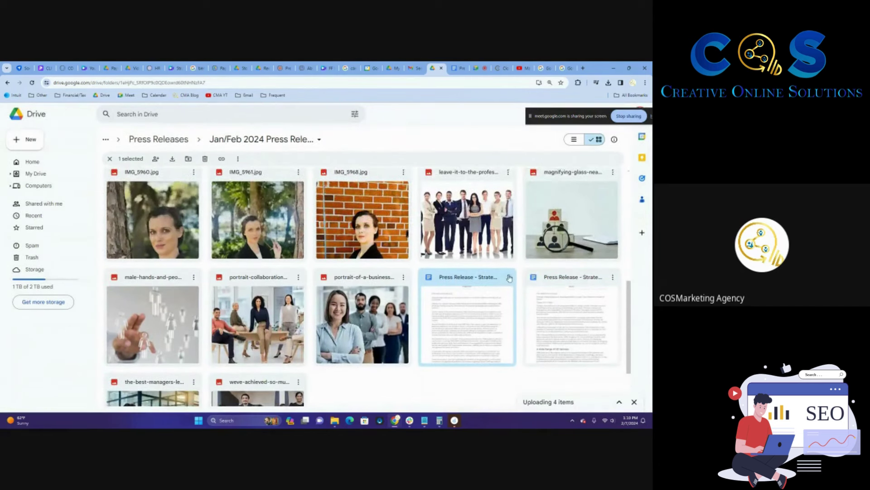
click(509, 277)
click(585, 187)
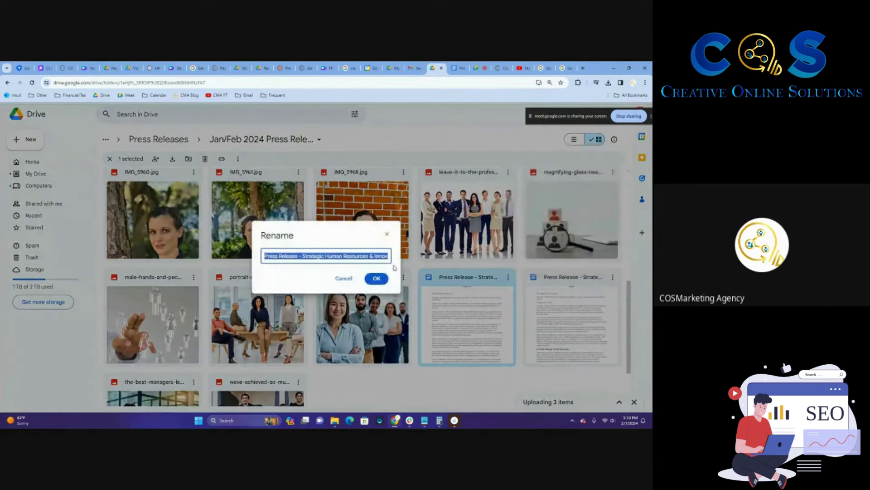
click(368, 255)
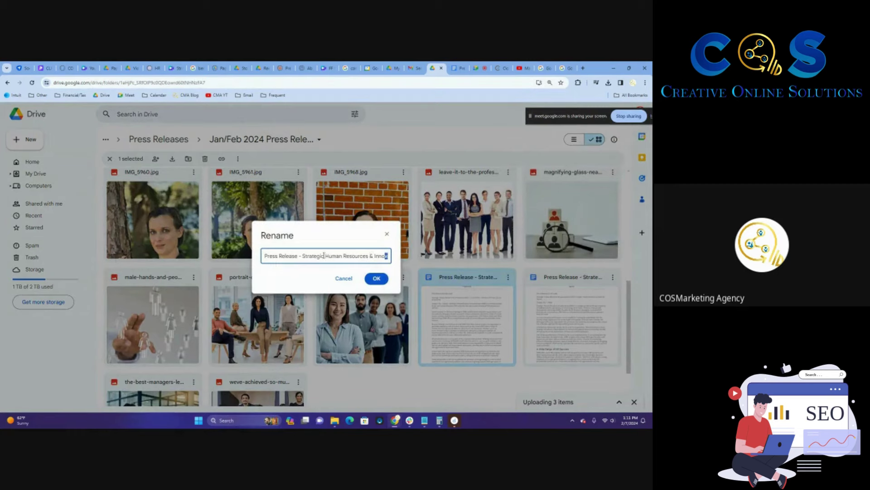
drag(324, 255, 434, 264)
click(386, 234)
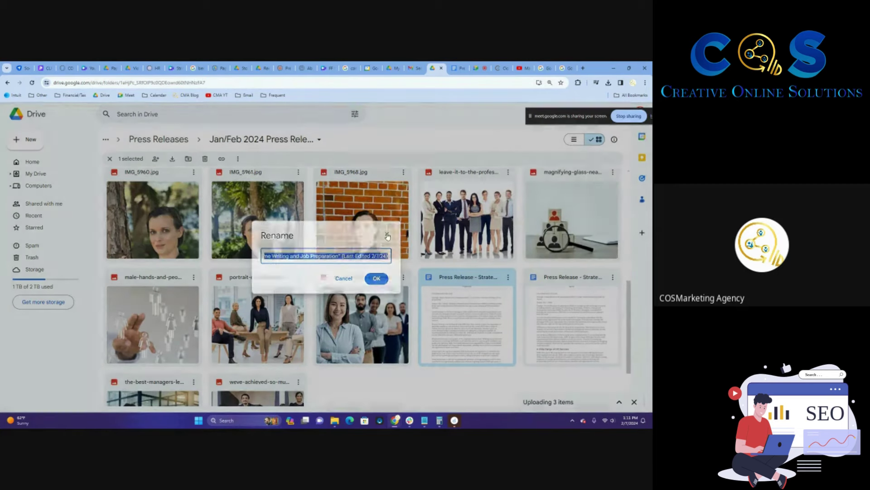
drag(465, 323, 172, 198)
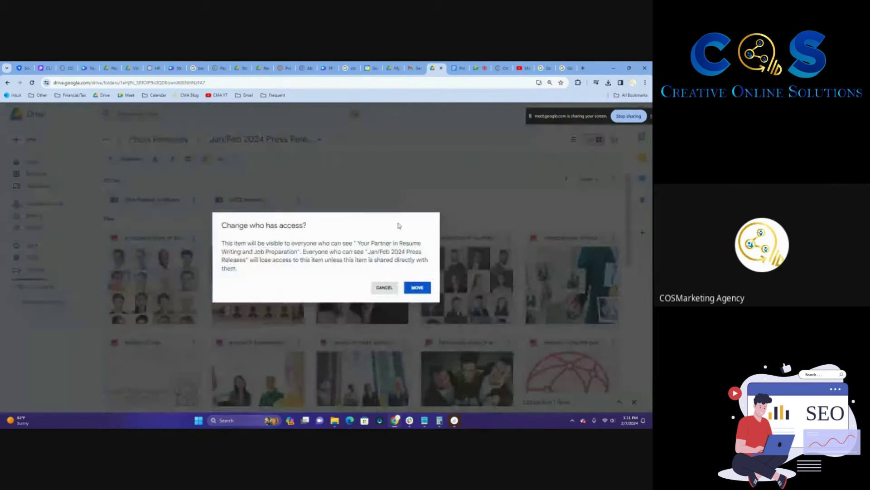
click(416, 288)
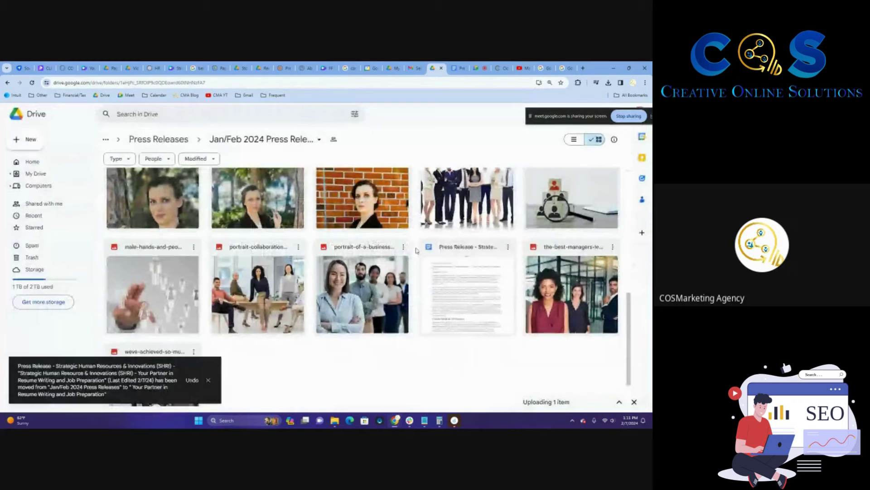
Copy the SHRI subtitle from the remaining press release's file name
click(509, 247)
click(535, 291)
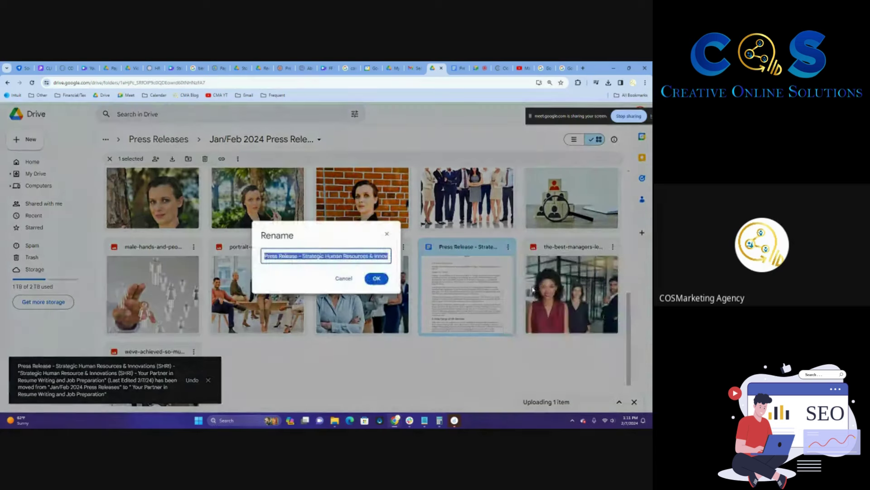
triple_click(322, 256)
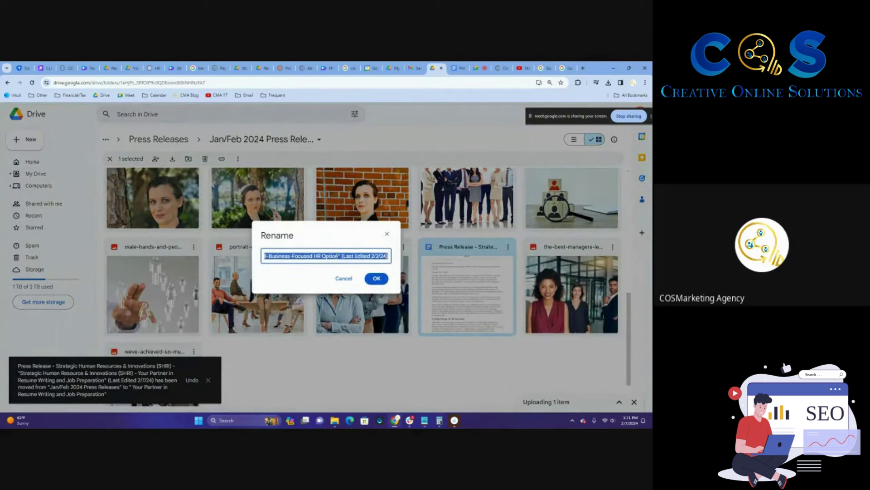
click(335, 256)
drag(338, 255, 270, 256)
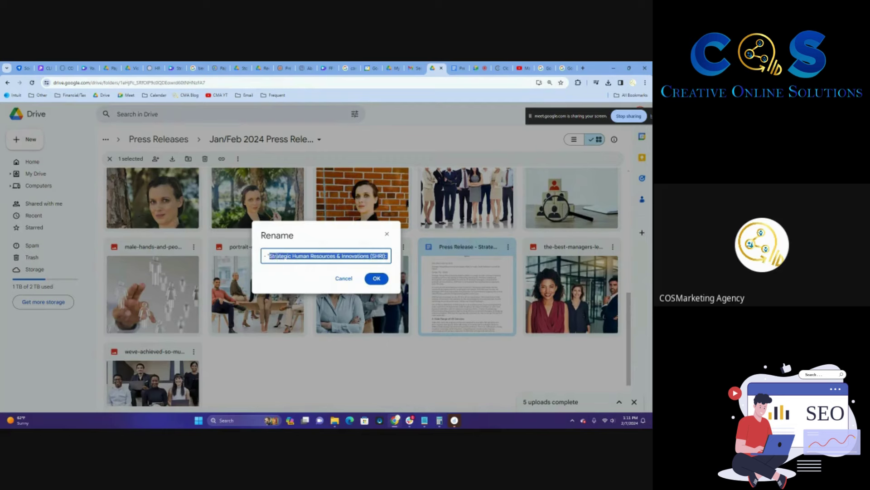
Create a new folder named with the copied SHRI subtitle
click(376, 279)
right_click(288, 358)
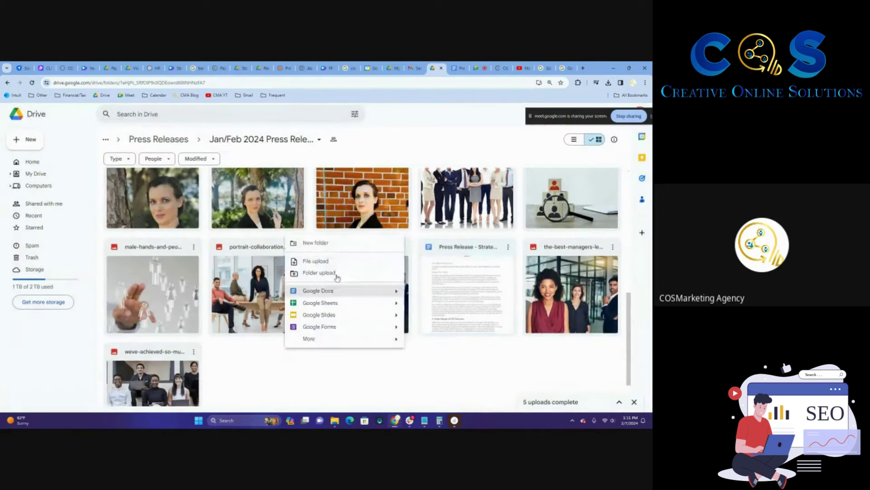
click(334, 245)
key(ctrl+v)
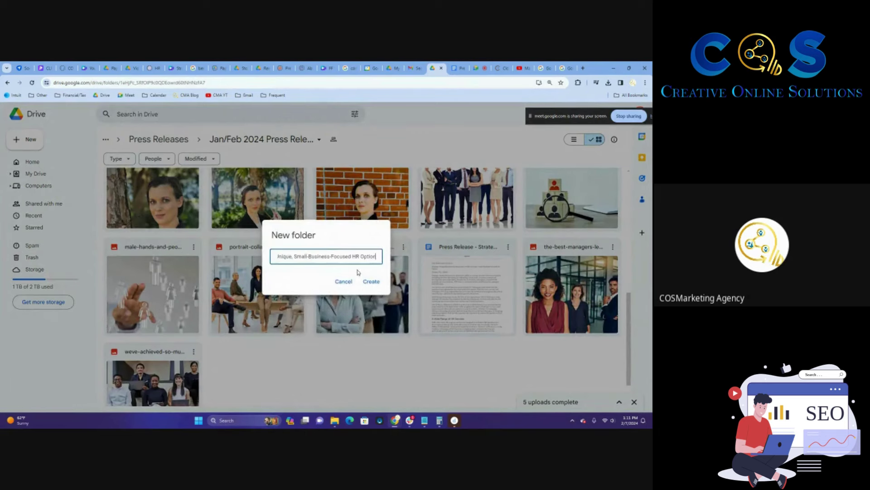
key(Return)
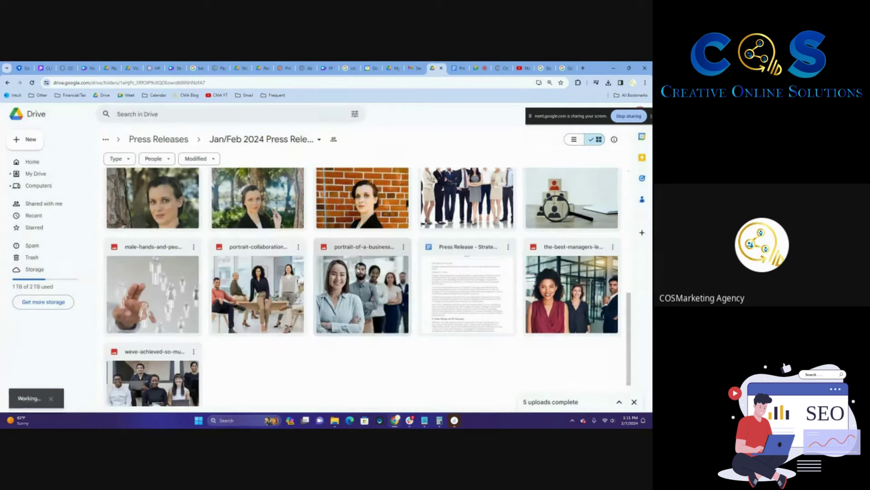
scroll(357, 278, up, 4)
scroll(357, 278, up, 5)
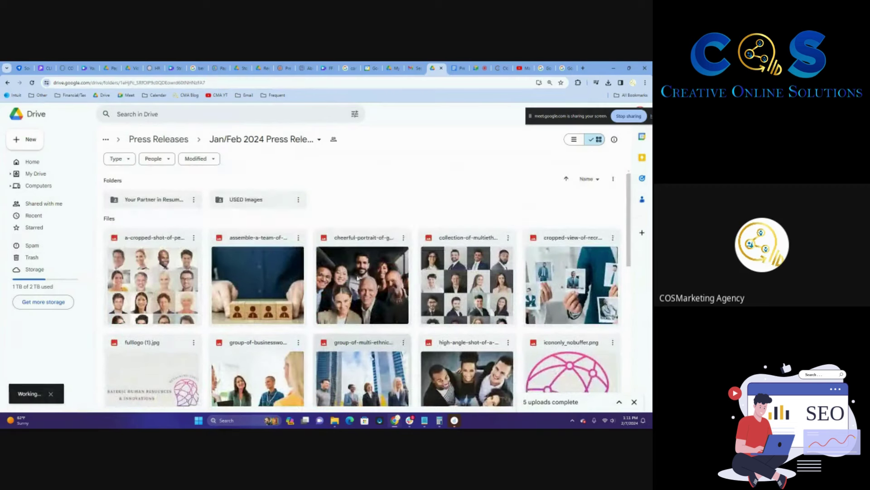
scroll(406, 283, down, 10)
scroll(405, 283, up, 8)
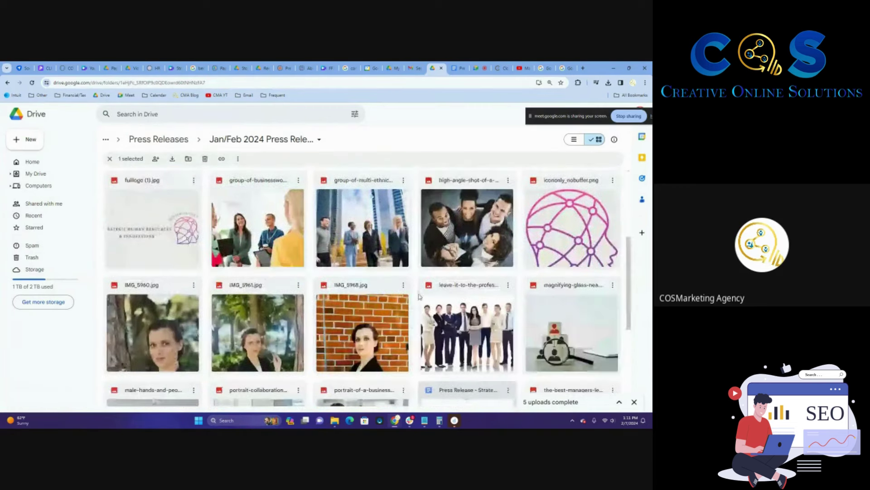
scroll(460, 267, down, 10)
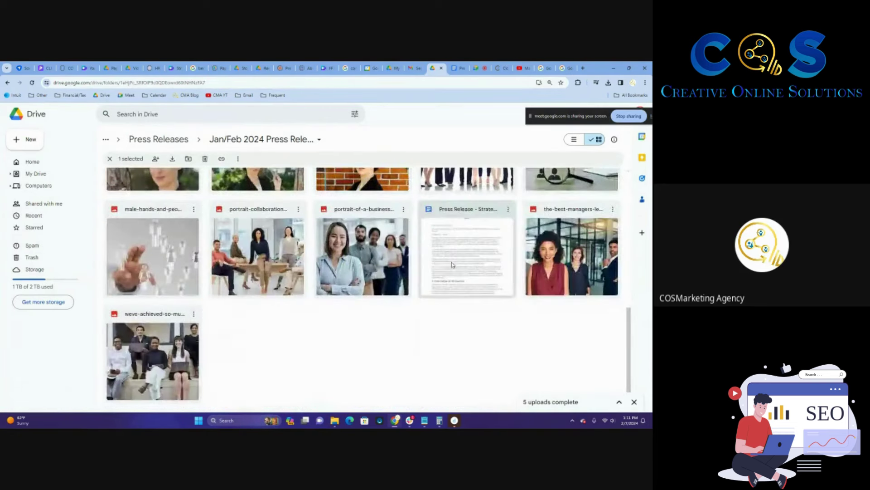
scroll(453, 266, up, 8)
Delete the 'Strategic Human Resources & Innovations (SHRI):' prefix from the new folder's name
click(299, 200)
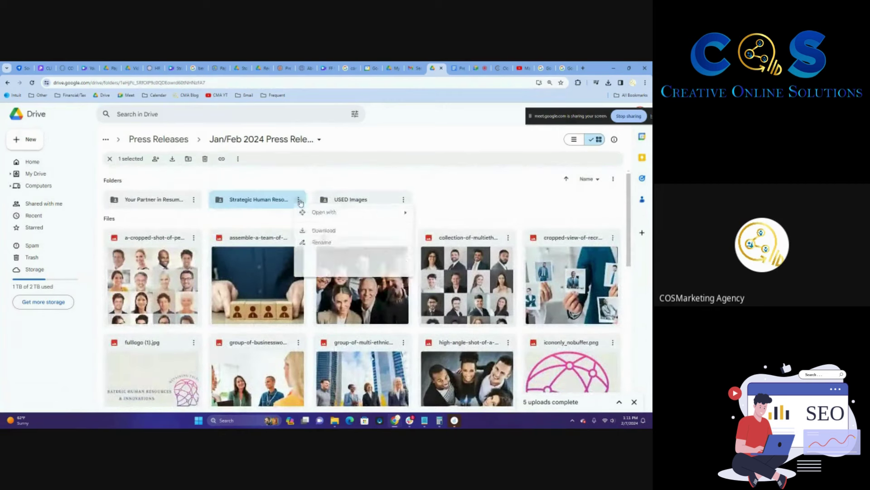
click(324, 243)
click(320, 255)
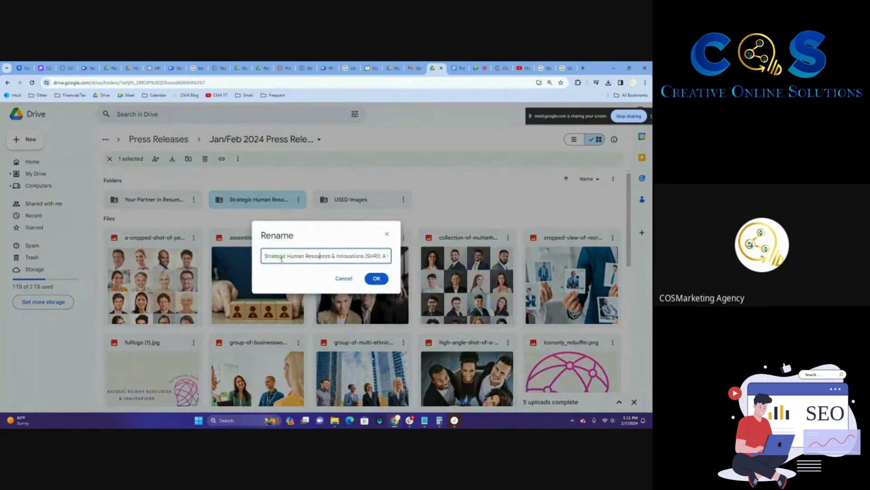
mouse_move(264, 256)
mouse_down()
mouse_move(390, 256)
mouse_move(281, 256)
mouse_up()
key(BackSpace)
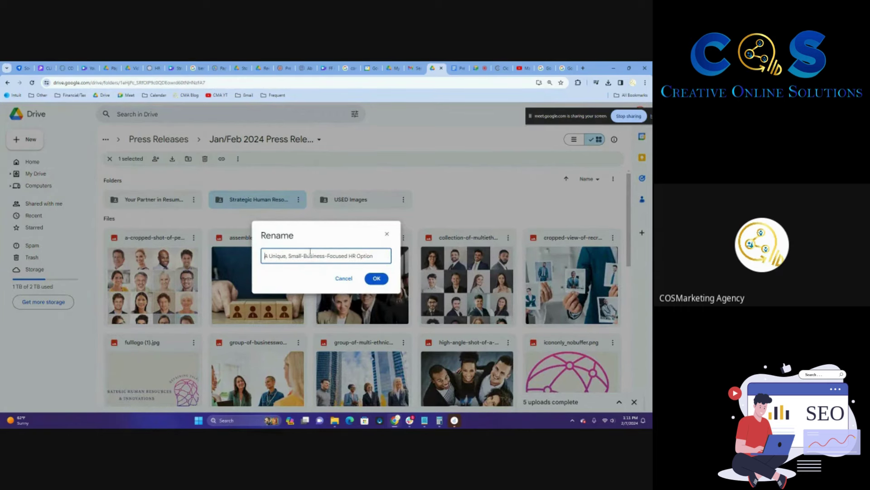
click(379, 278)
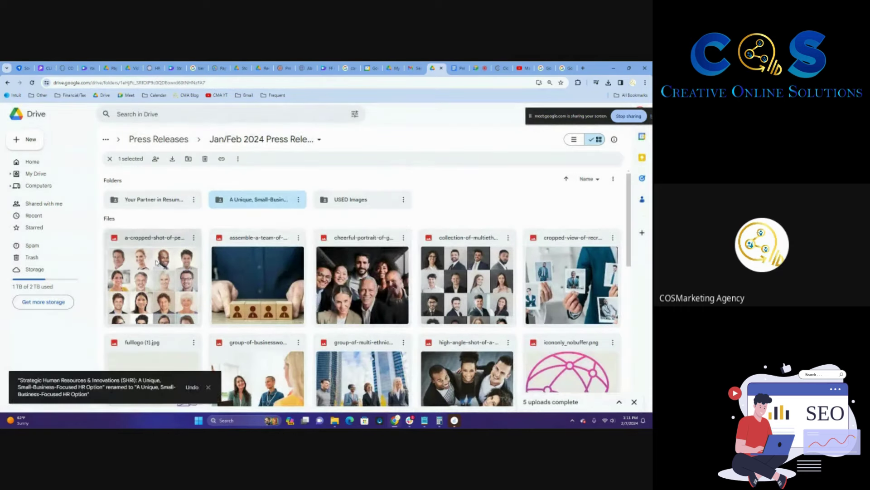
scroll(462, 301, down, 3)
Move a group of nine photos, then five more, into the A Unique, Small-Business-Focused HR Option folder
click(462, 302)
scroll(462, 301, up, 3)
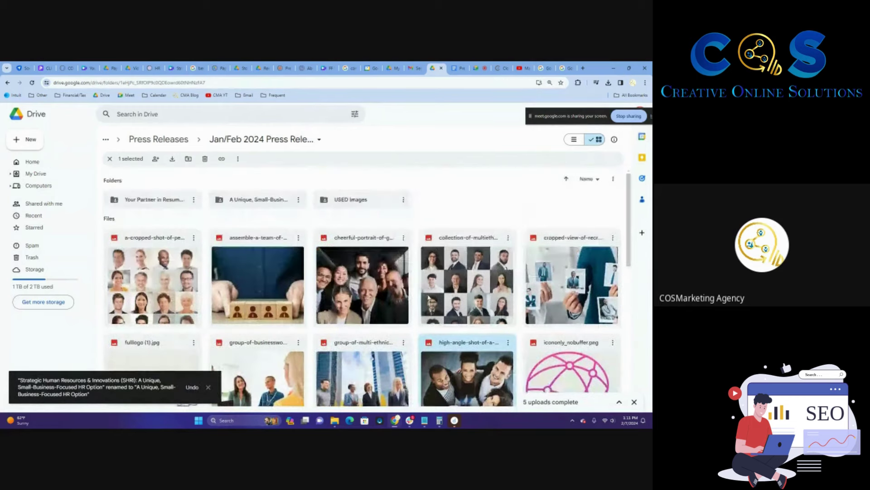
shift+click(171, 281)
drag(171, 281, 235, 200)
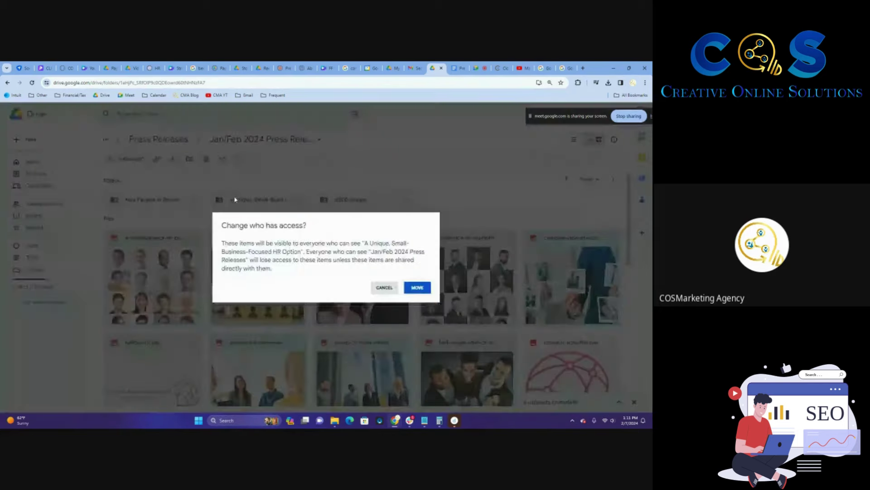
click(417, 288)
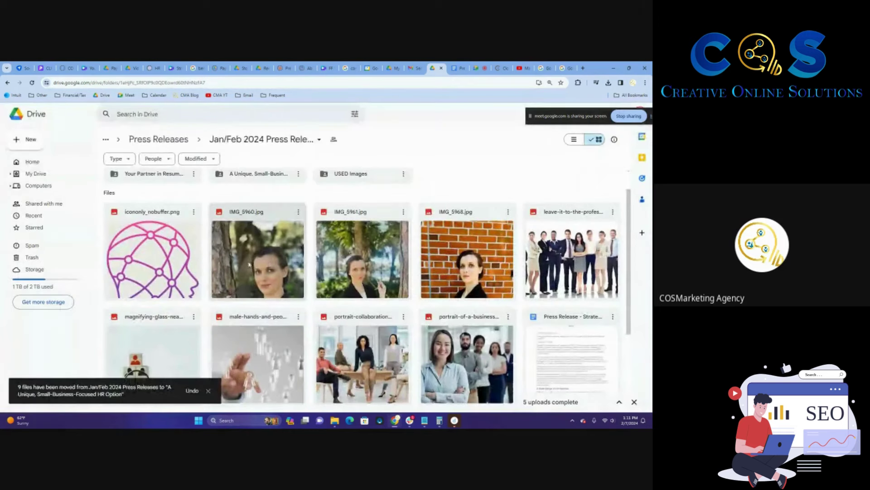
shift+click(539, 287)
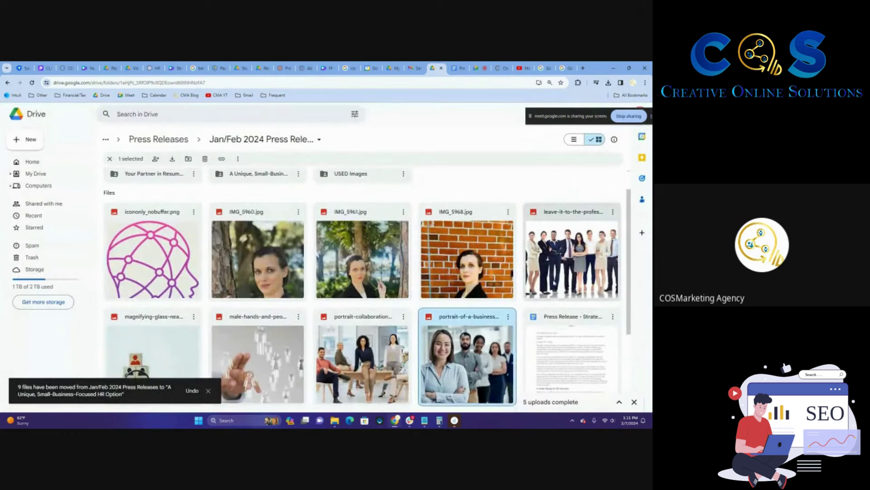
drag(525, 262, 254, 199)
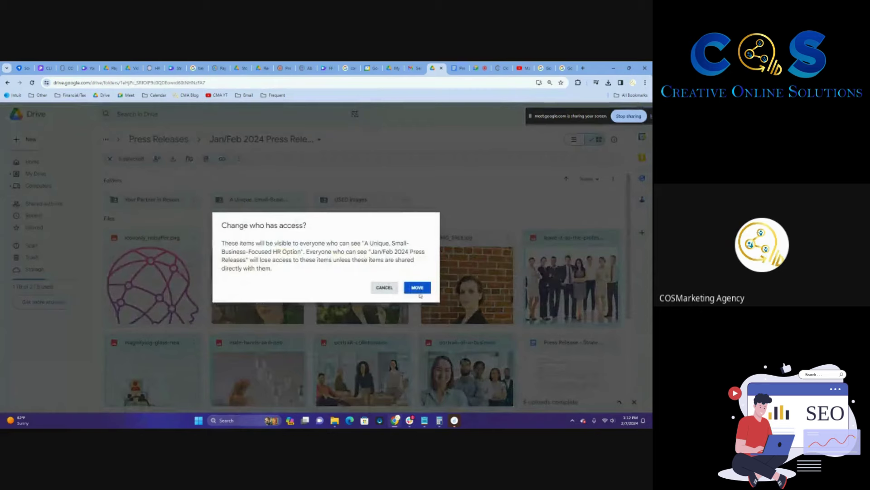
click(417, 286)
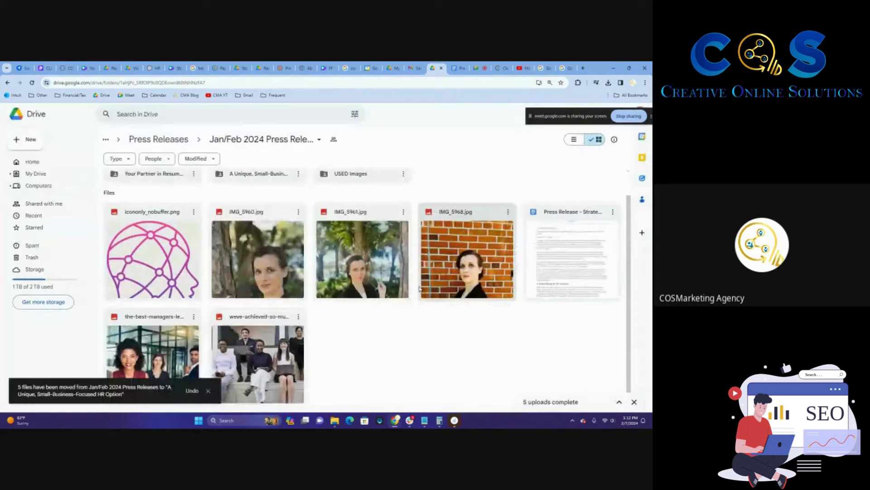
Move the seated-team and best-managers photos, then the SHRI press release, into the same folder
click(272, 349)
ctrl+click(153, 352)
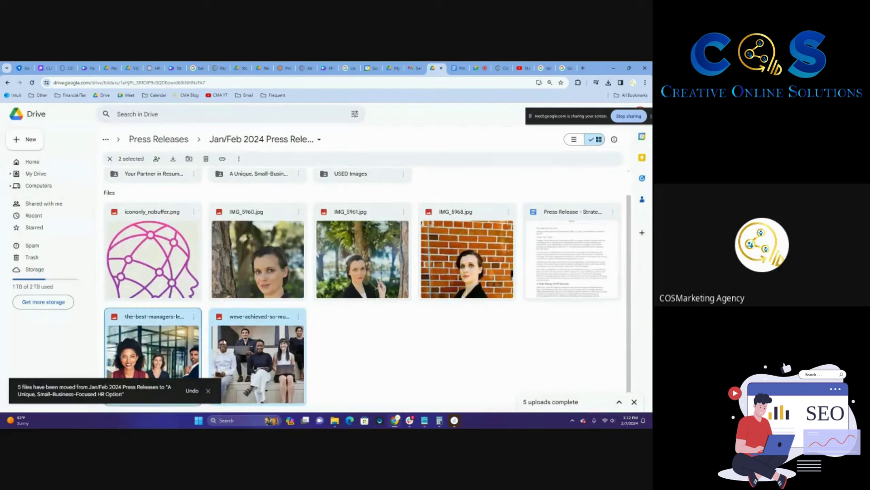
drag(272, 349, 255, 200)
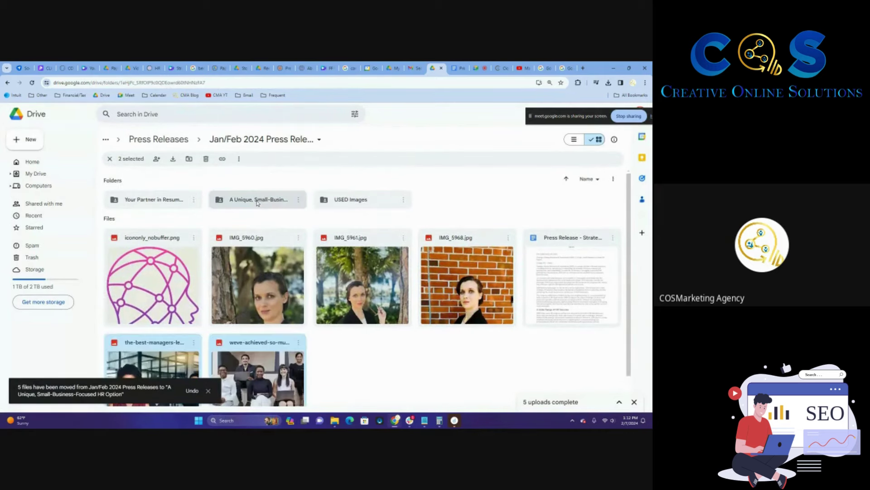
click(417, 287)
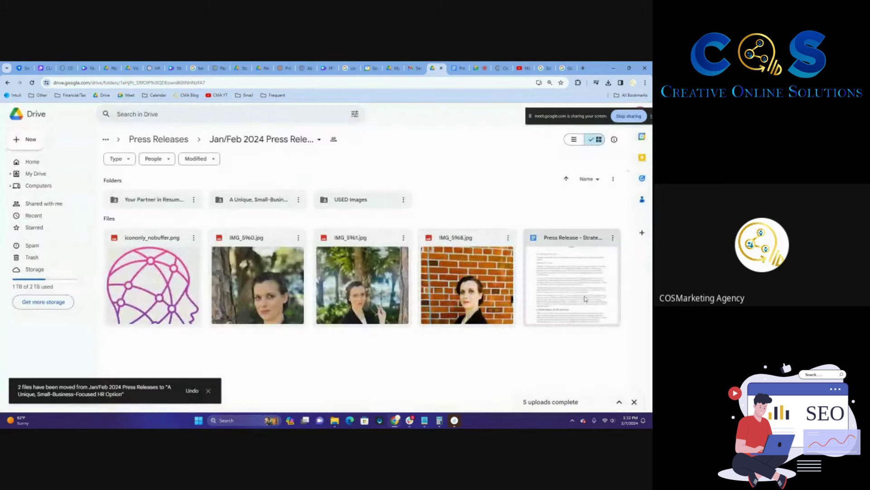
drag(316, 190, 252, 199)
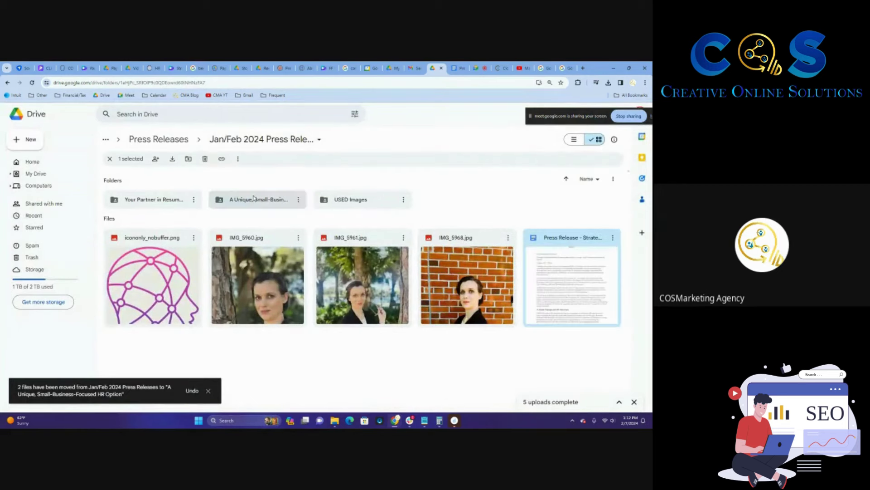
click(412, 283)
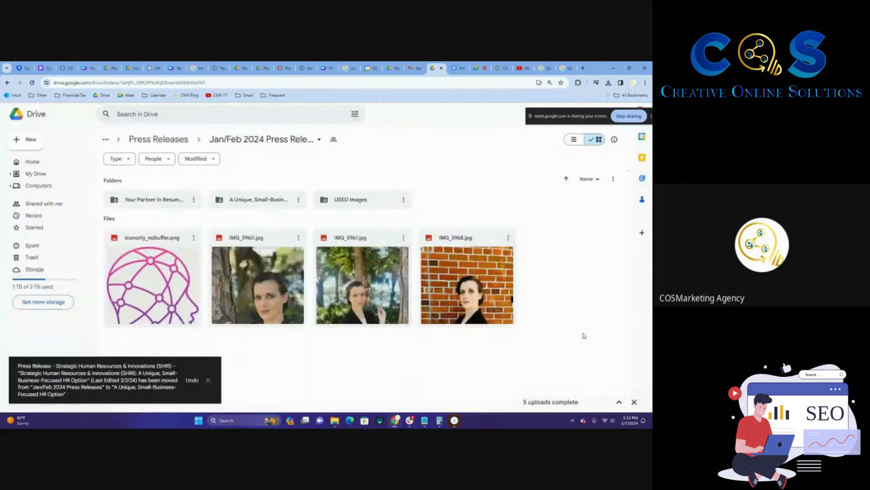
click(208, 381)
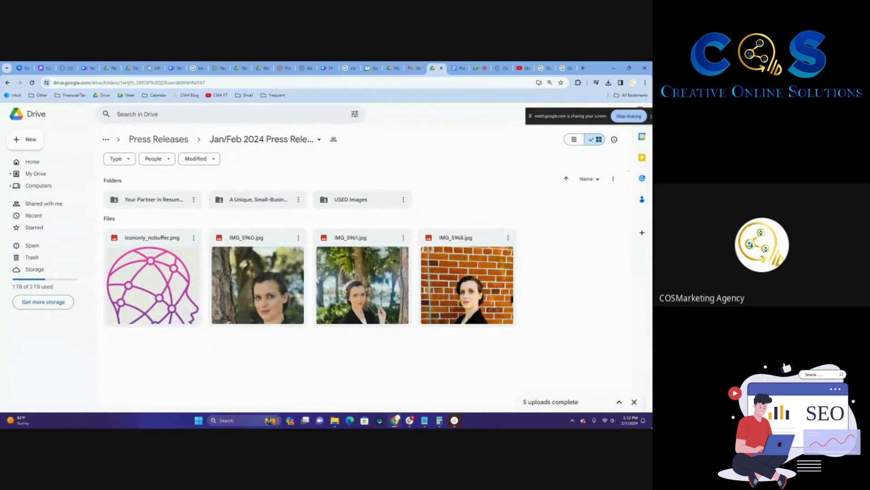
Close the Drive uploads panel and return to the SHRI press release document
click(635, 402)
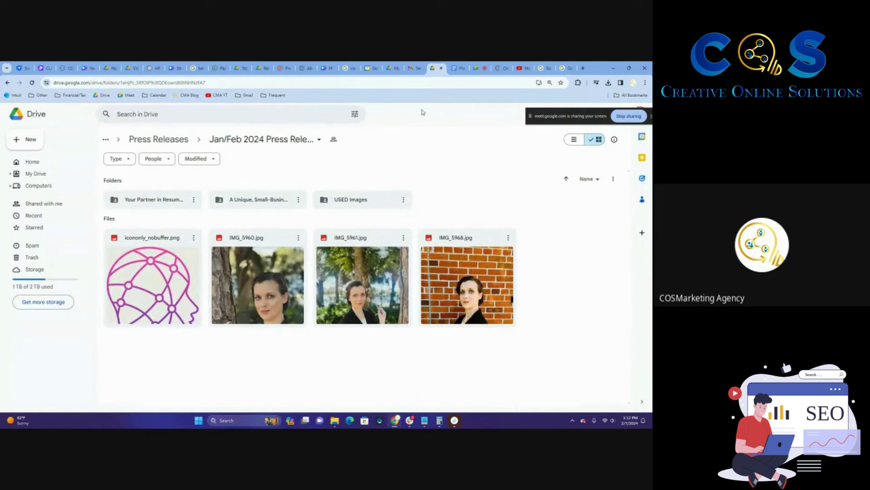
click(455, 71)
scroll(595, 152, up, 15)
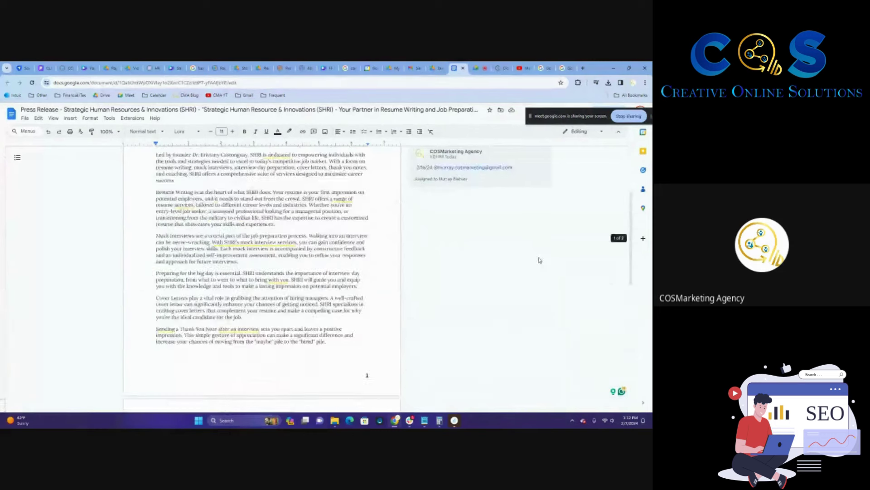